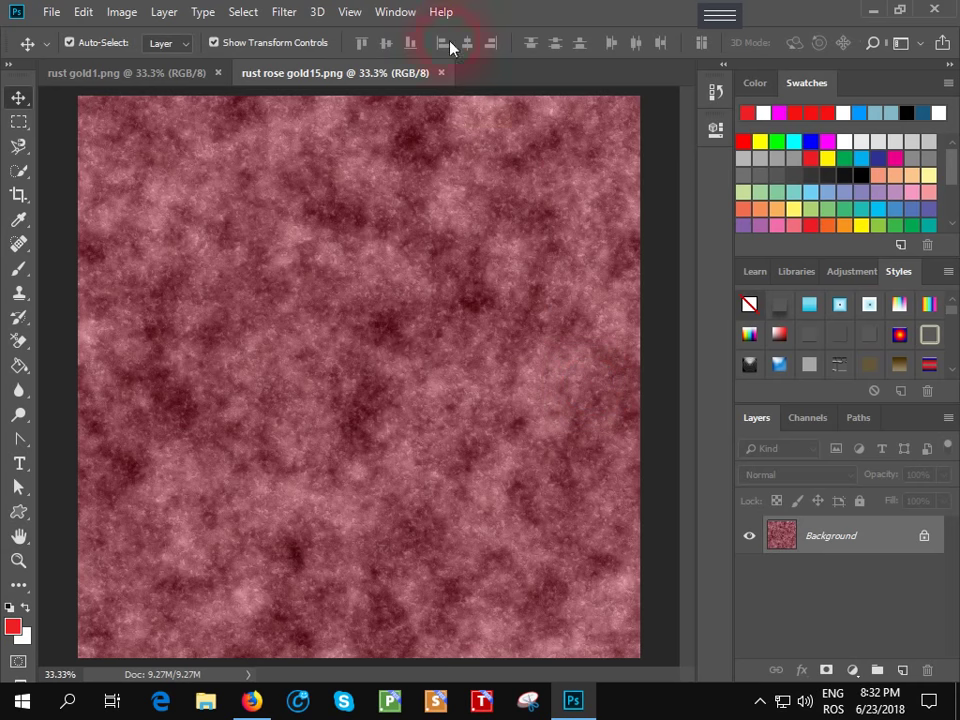
Inspect the rust rose gold15.png and rust gold1.png textures at 100% magnification.
left_click(352, 13)
left_click(377, 226)
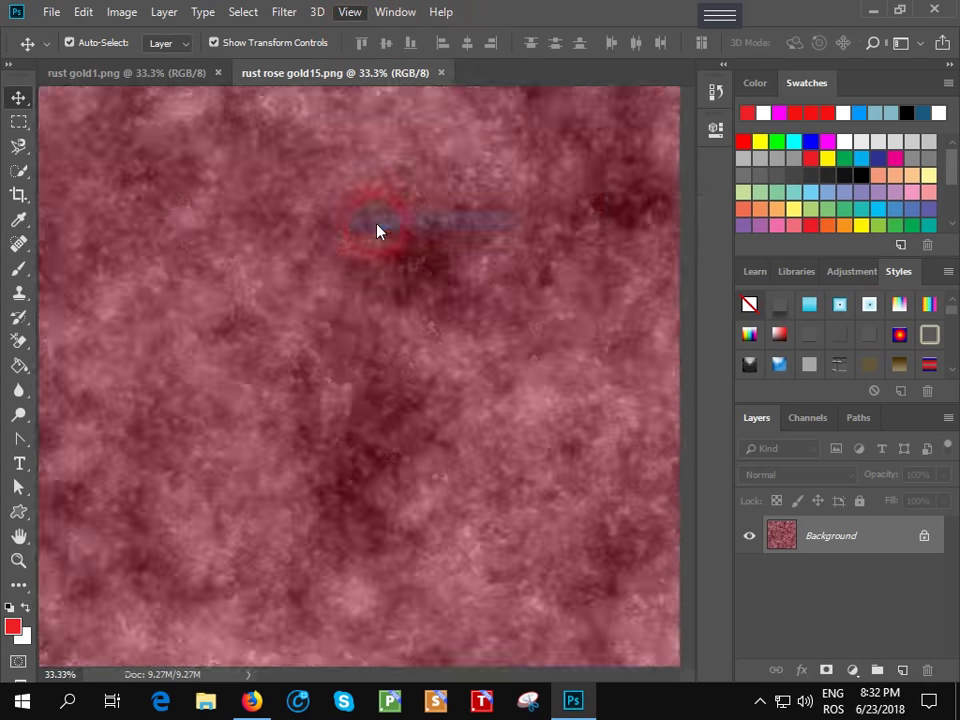
left_click_drag(687, 400, 692, 342)
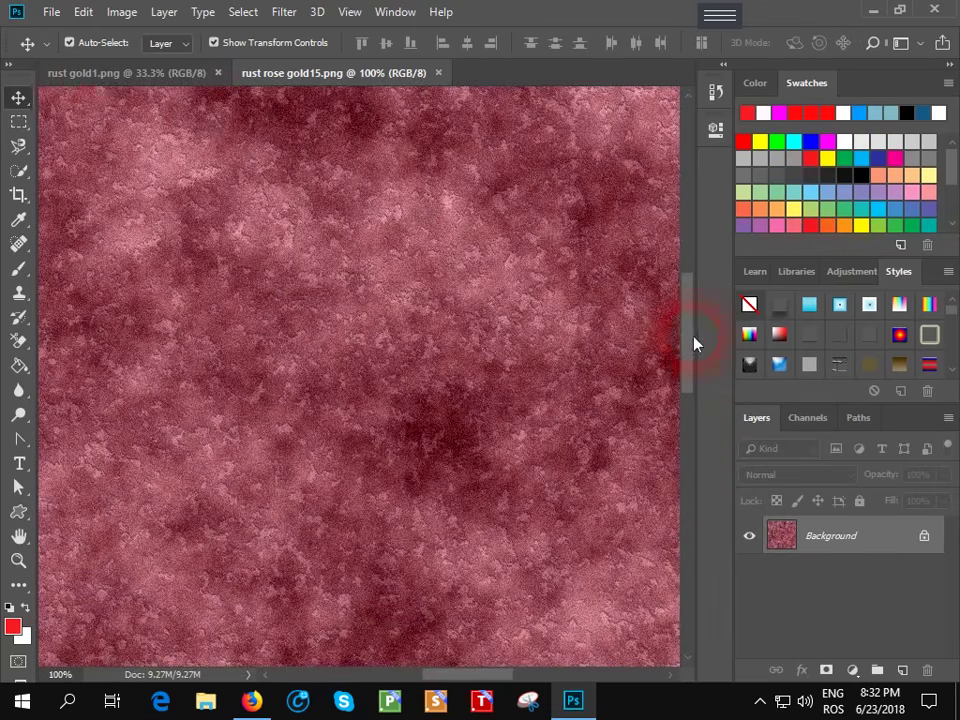
left_click(95, 71)
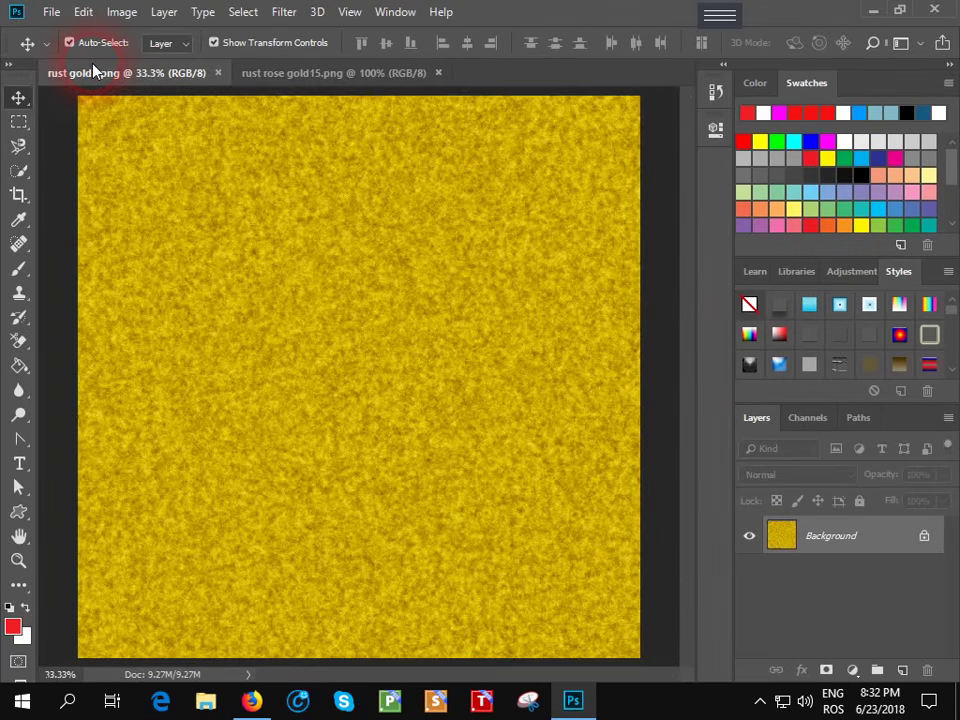
left_click(345, 13)
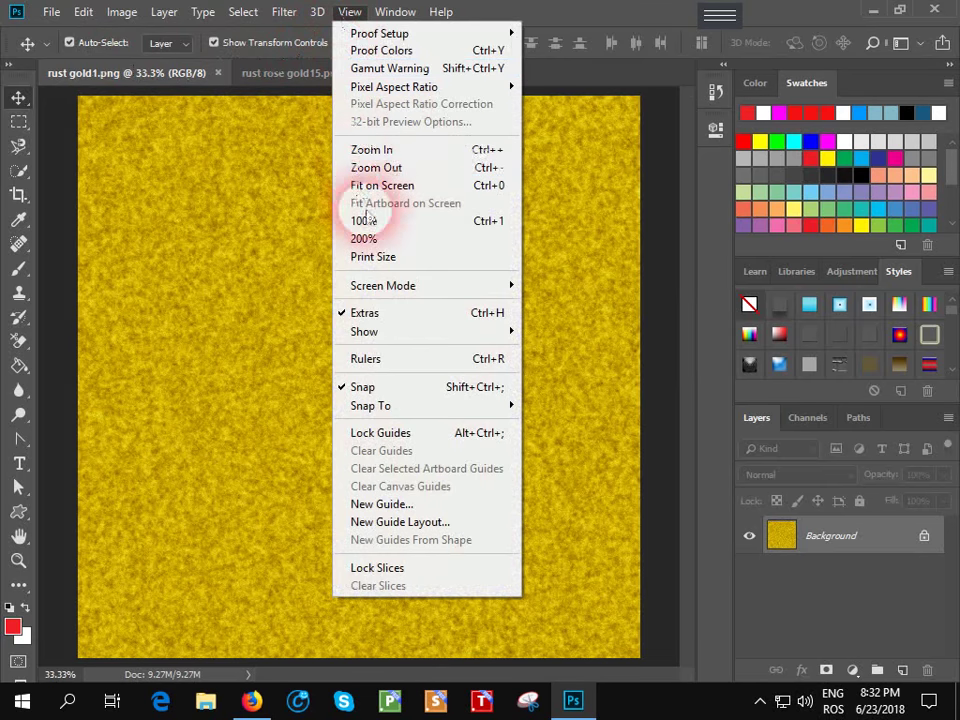
left_click(440, 222)
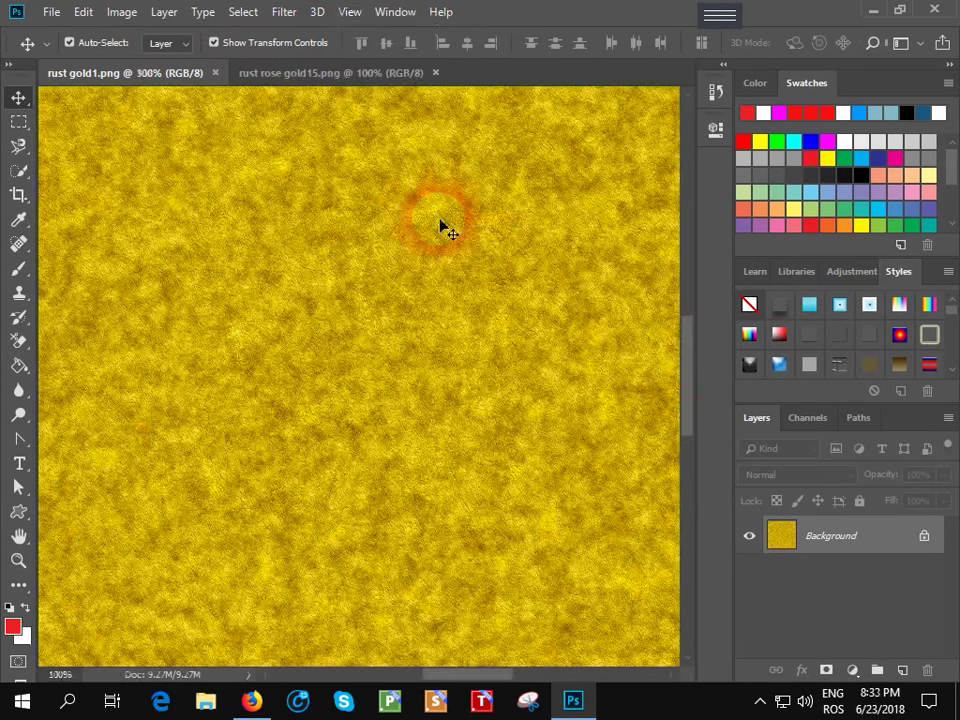
left_click_drag(687, 381, 690, 319)
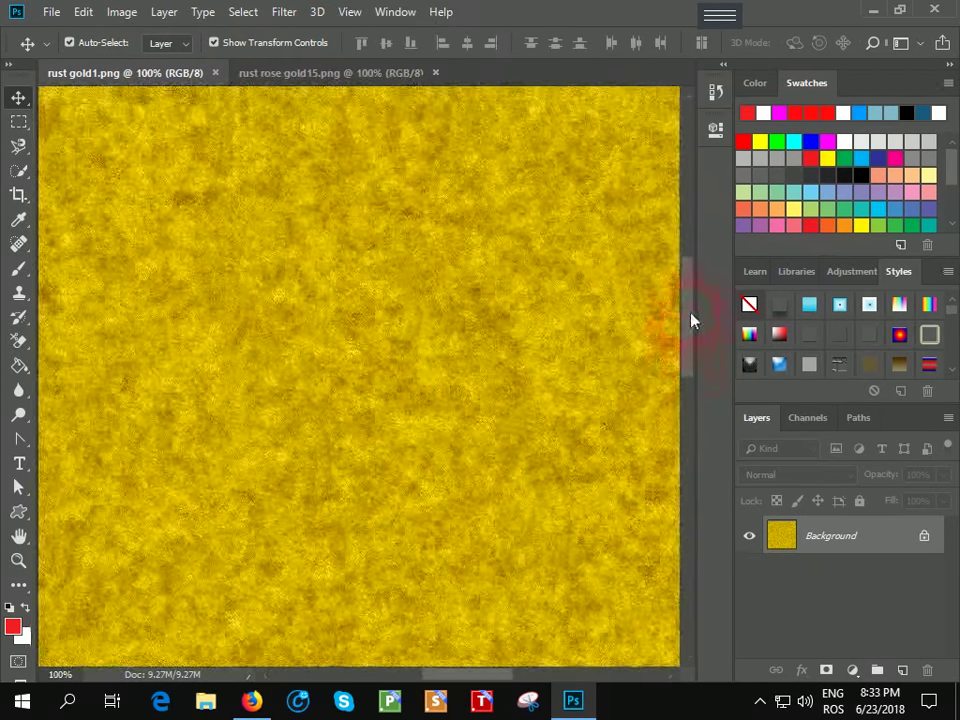
Check the pixel dimensions and resolution of rust gold1.png in the Image Size settings.
left_click(120, 14)
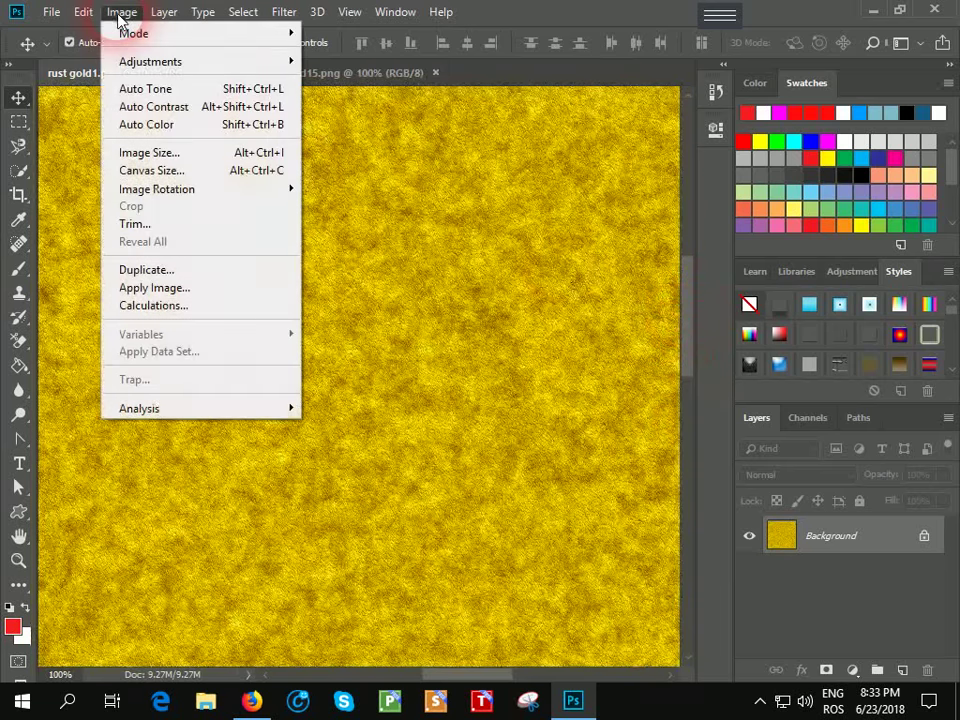
left_click(258, 155)
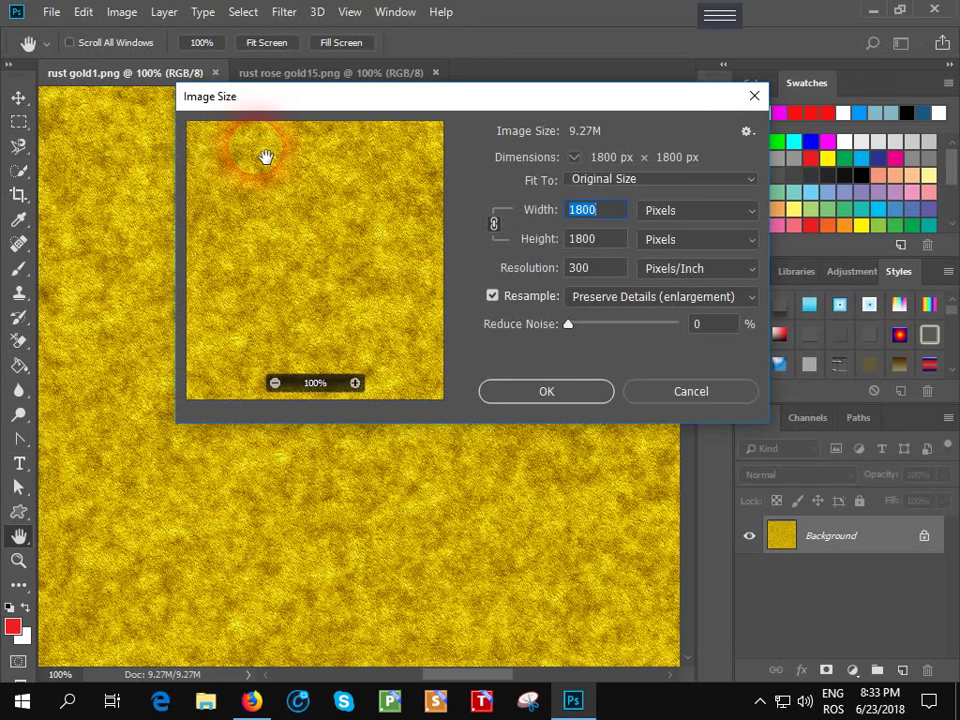
left_click(612, 248)
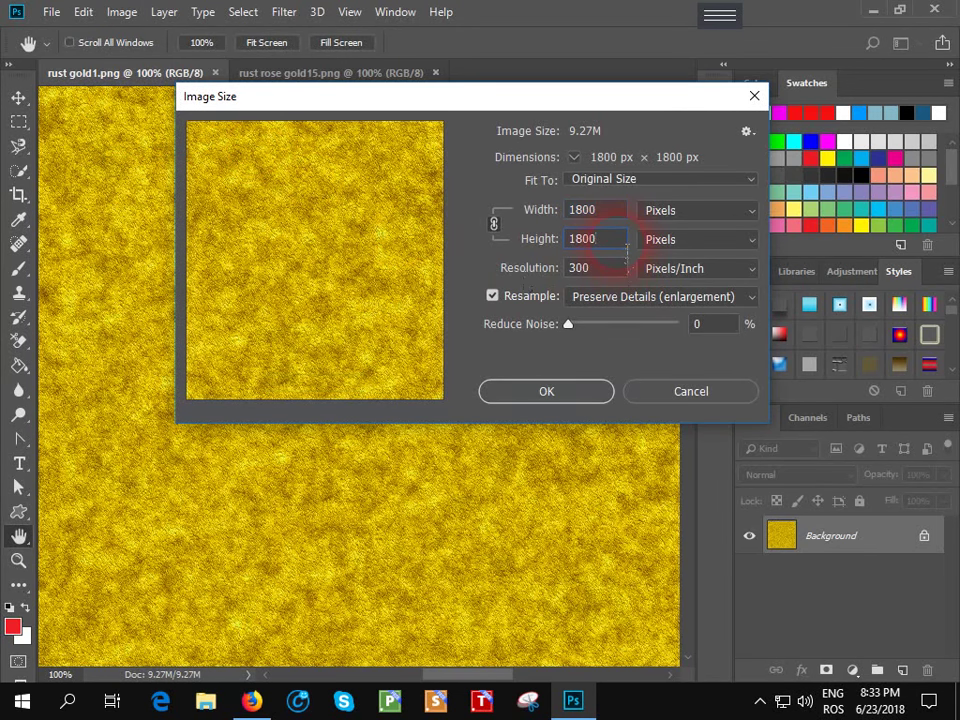
left_click(604, 392)
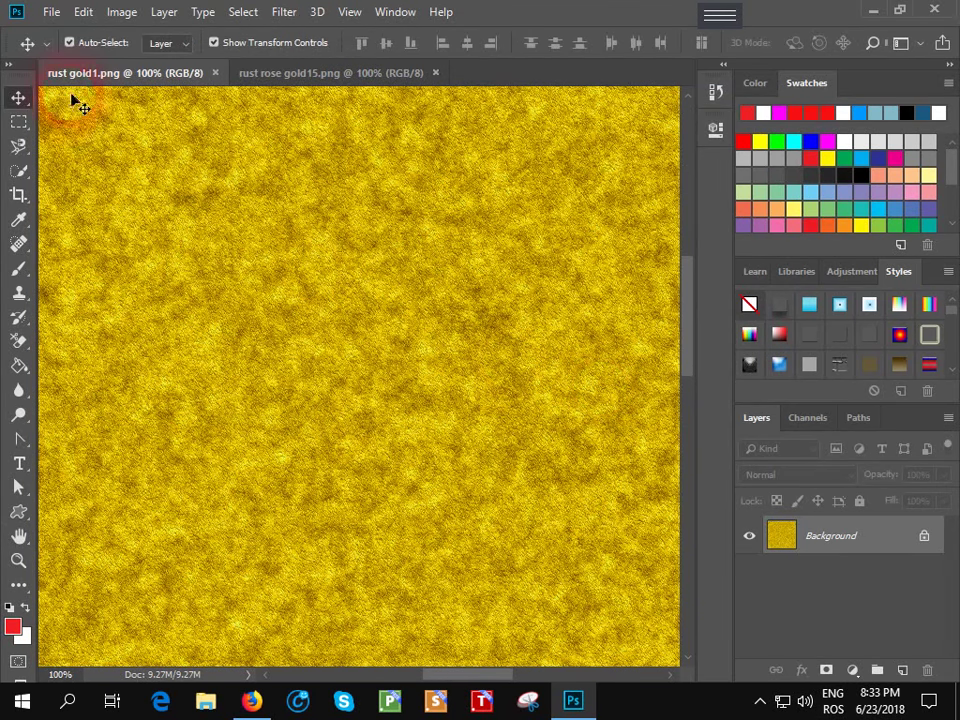
Define the rust gold1.png image as a pattern, keeping its file name as the pattern name.
left_click(85, 12)
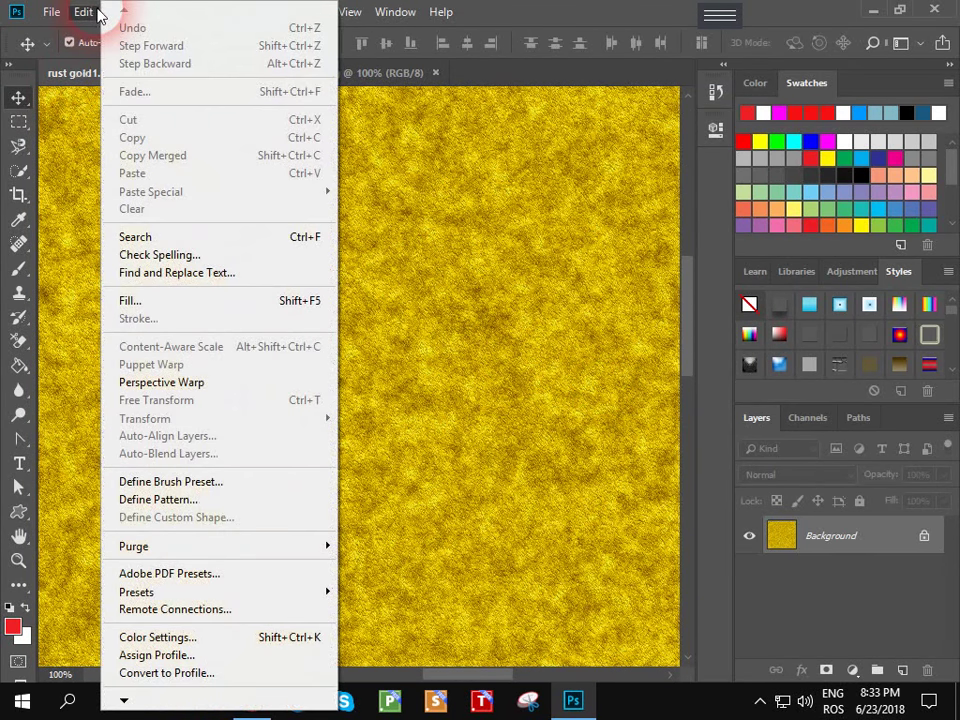
left_click(277, 500)
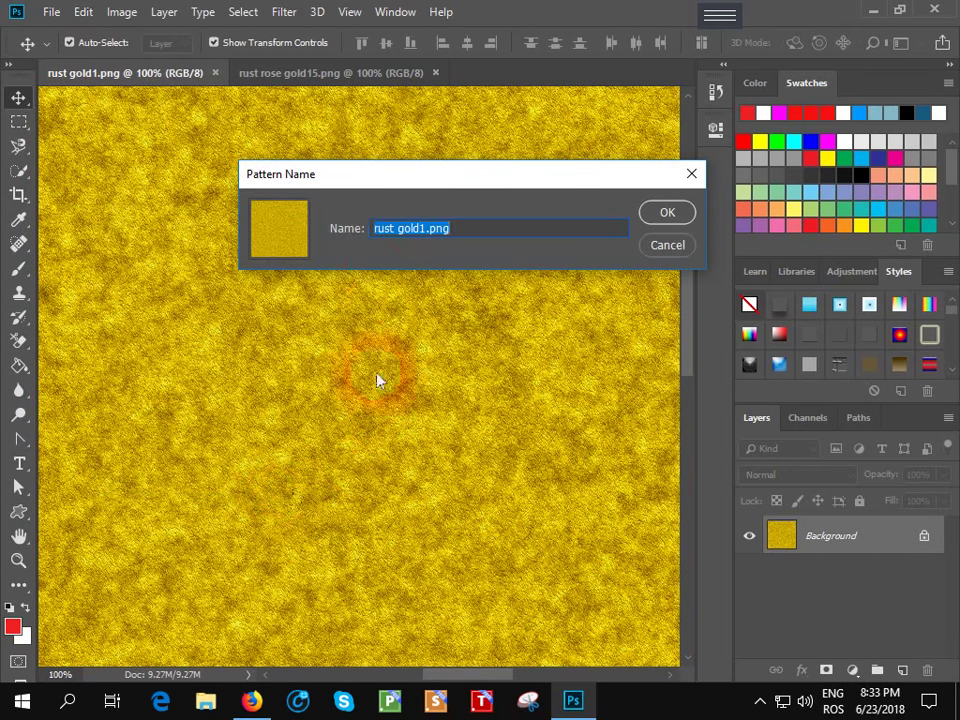
left_click(655, 217)
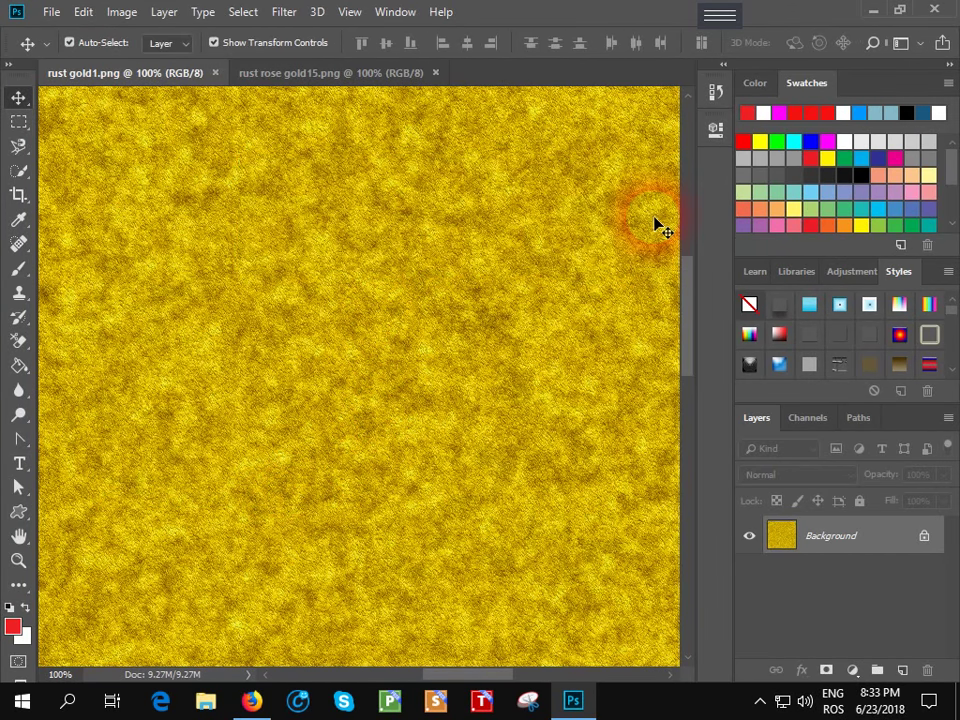
Define the rust rose gold15.png image as a pattern, keeping its file name as the pattern name.
left_click(361, 84)
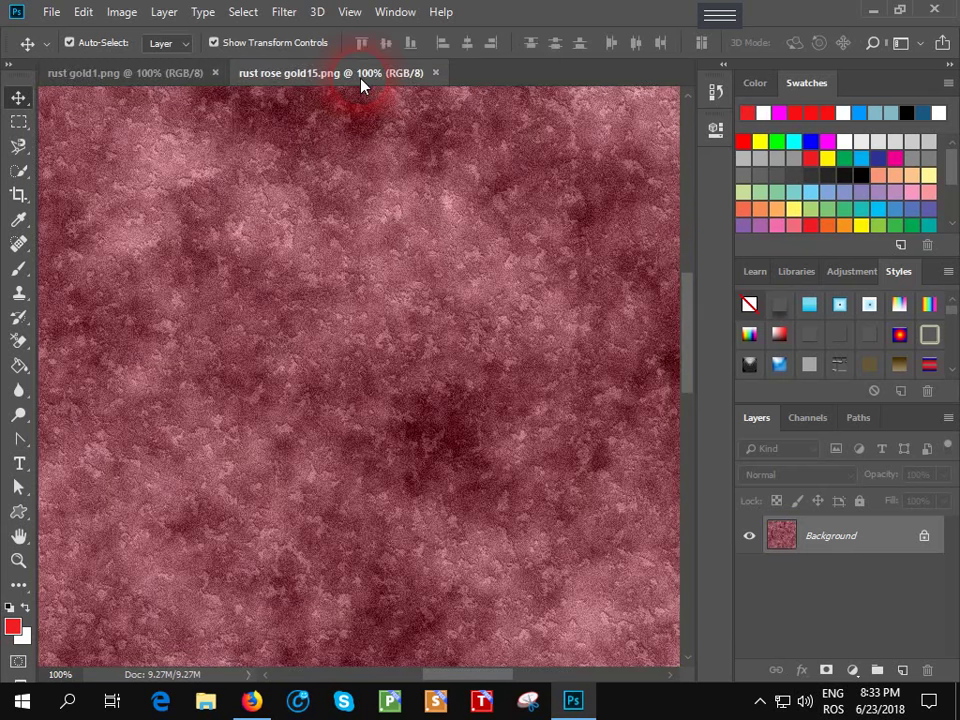
left_click(83, 13)
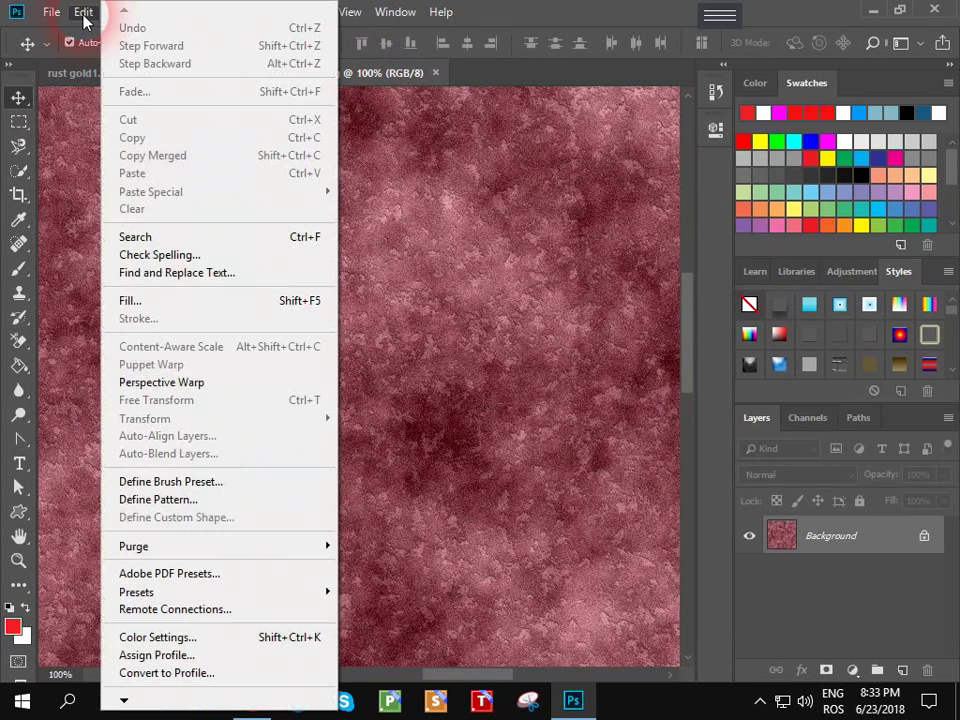
left_click(320, 508)
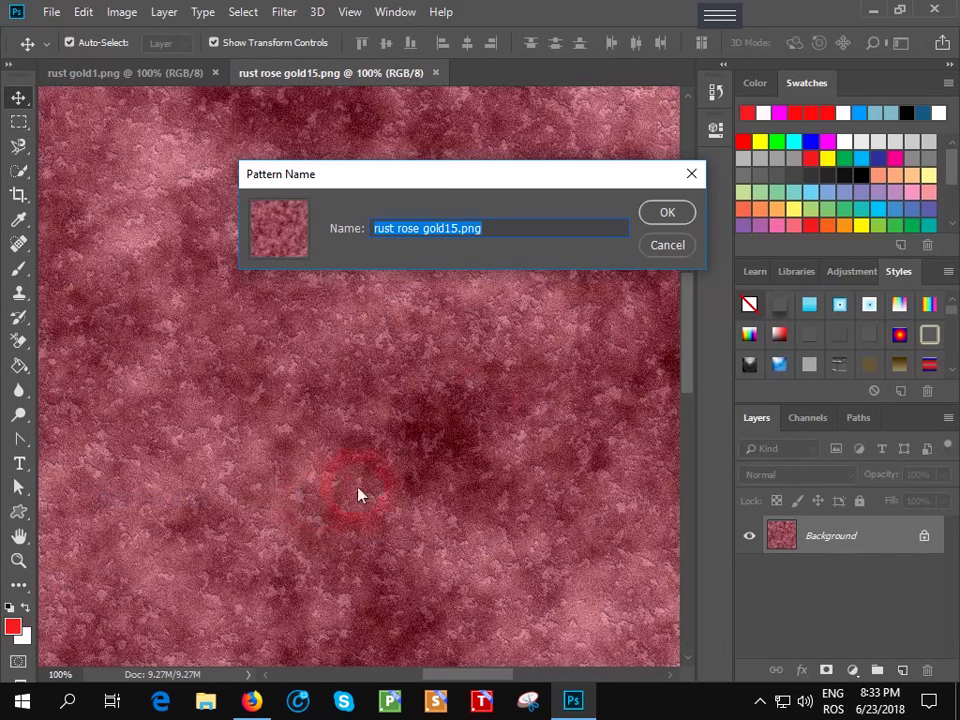
left_click(667, 220)
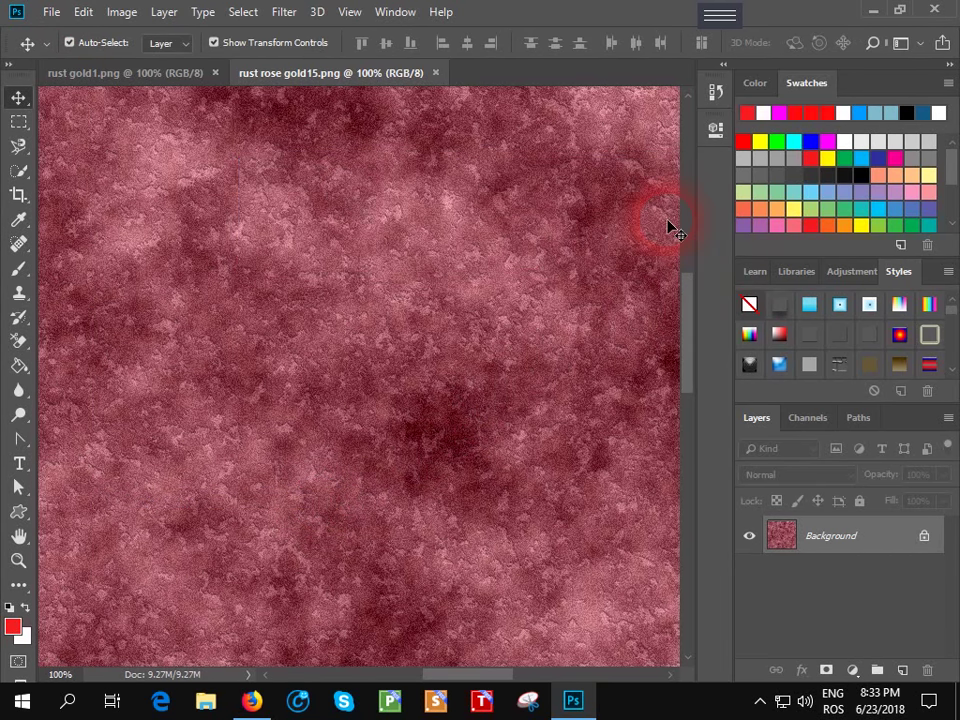
Create a new transparent RGB document of 3600 x 3600 pixels at 300 pixels/inch.
left_click(47, 14)
left_click(59, 35)
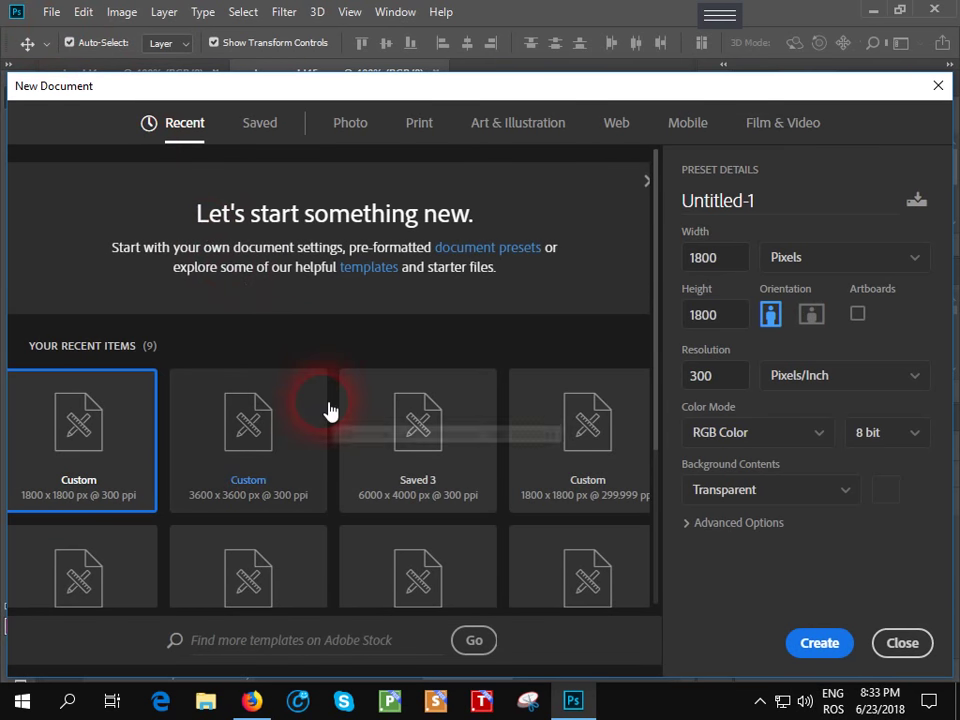
left_click(330, 411)
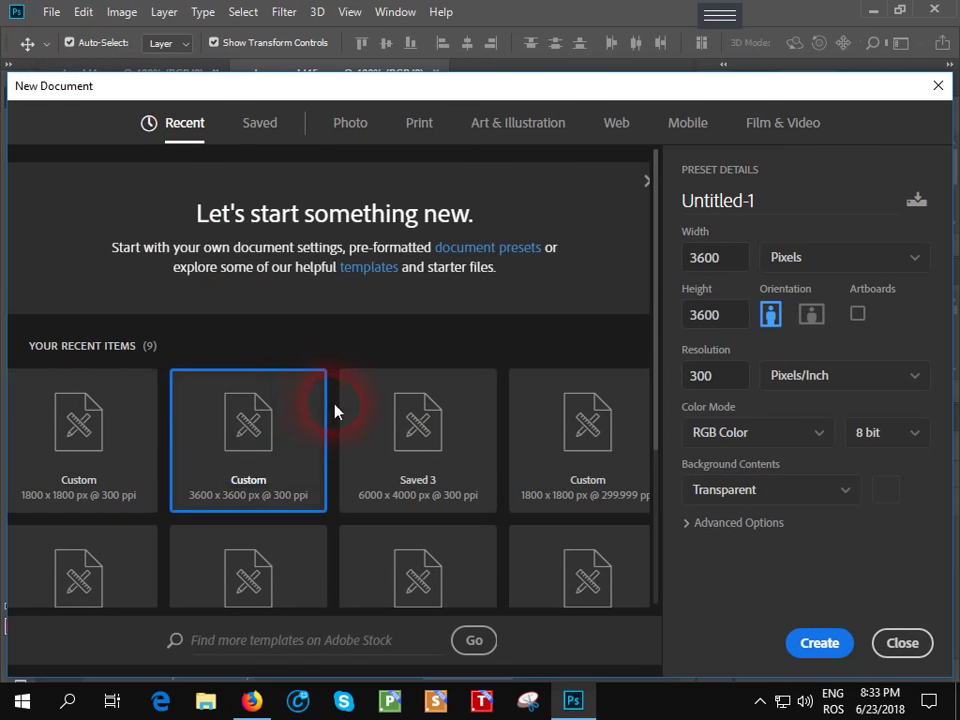
left_click(815, 646)
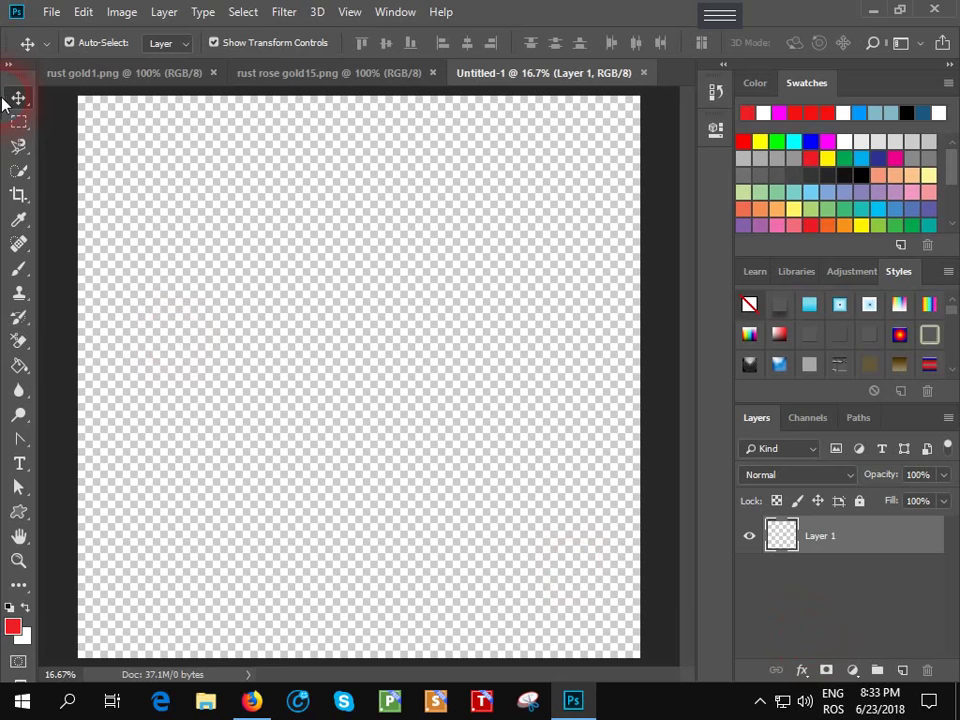
Start a pattern fill on Layer 1 and delete the two older gold patterns from the custom pattern list.
left_click(78, 18)
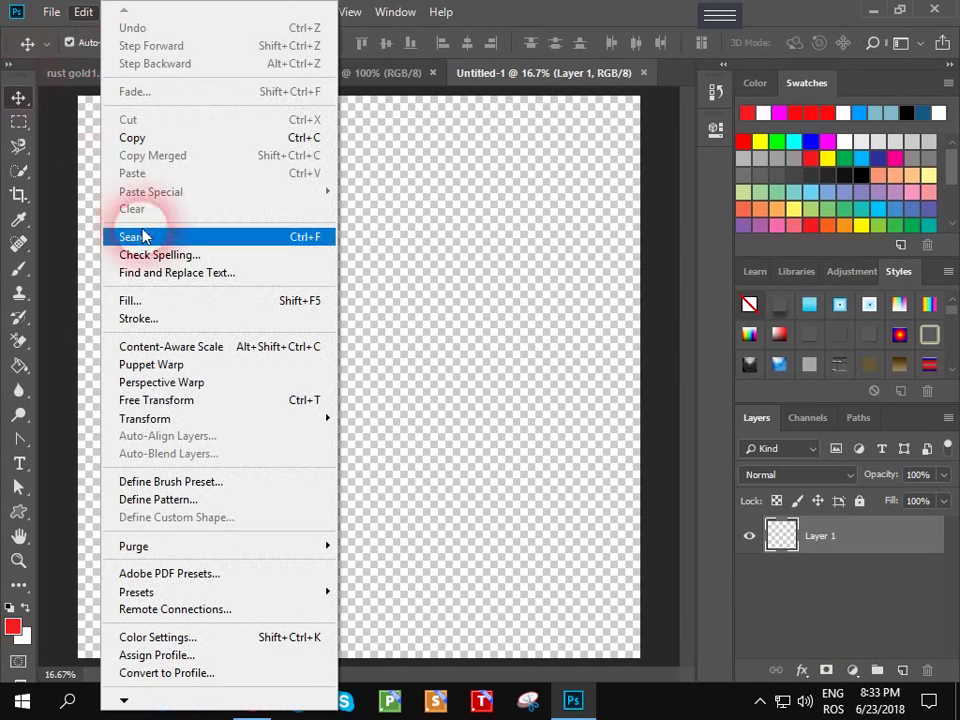
left_click(260, 302)
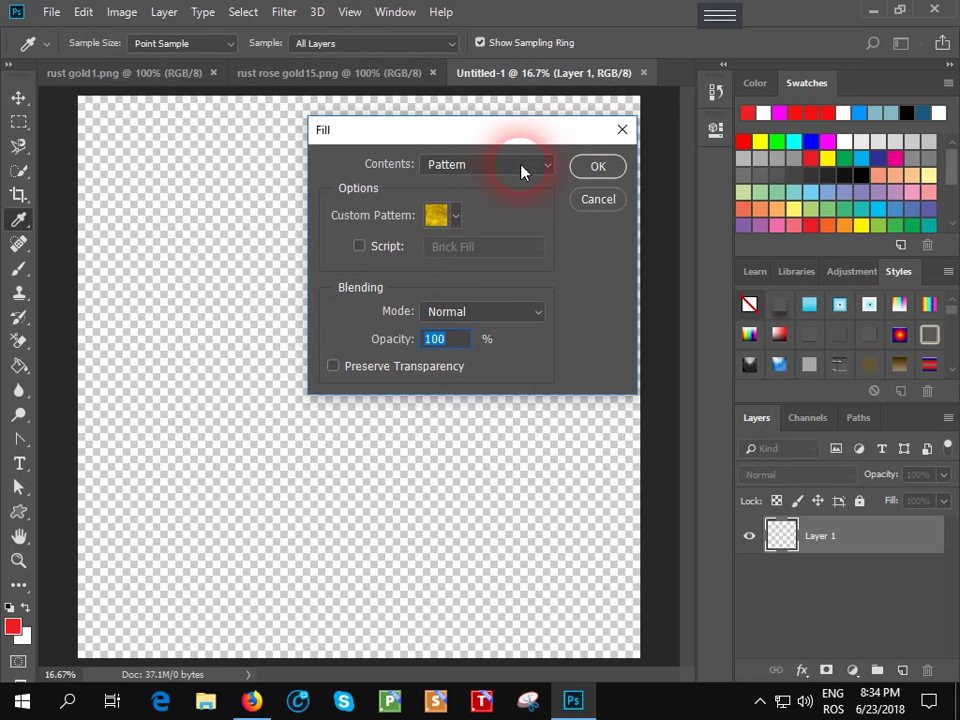
left_click(552, 174)
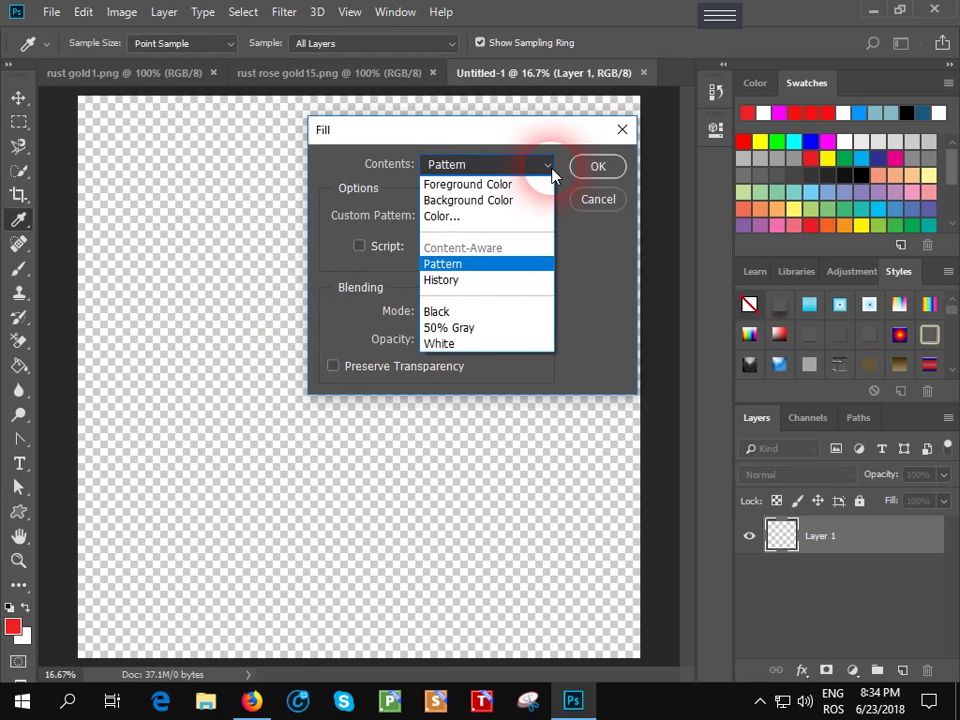
left_click(552, 174)
left_click(456, 216)
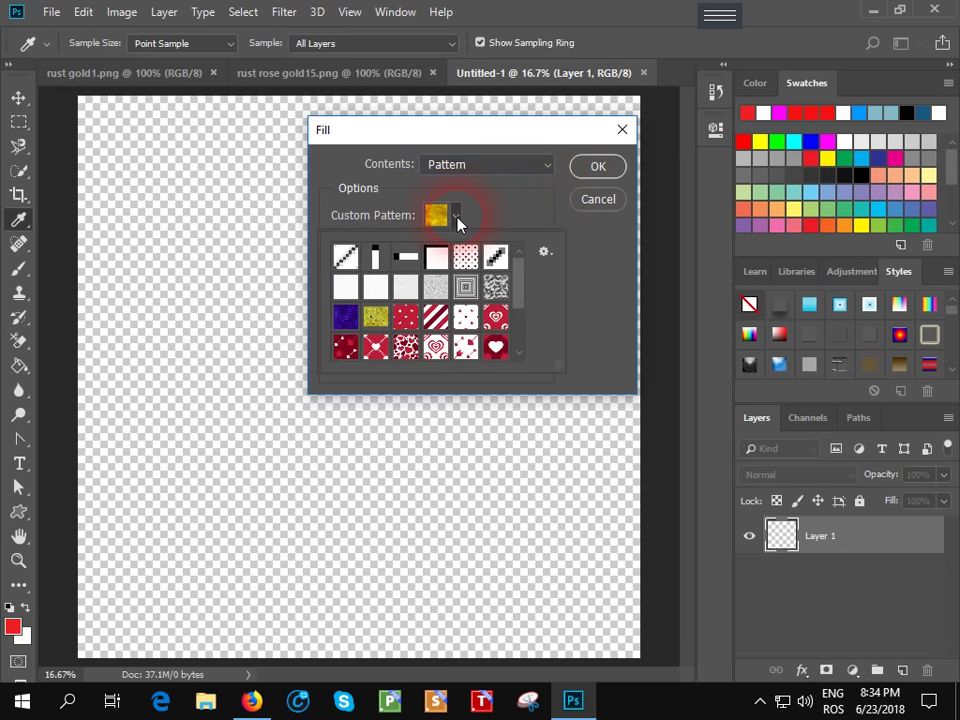
left_click_drag(516, 262, 522, 320)
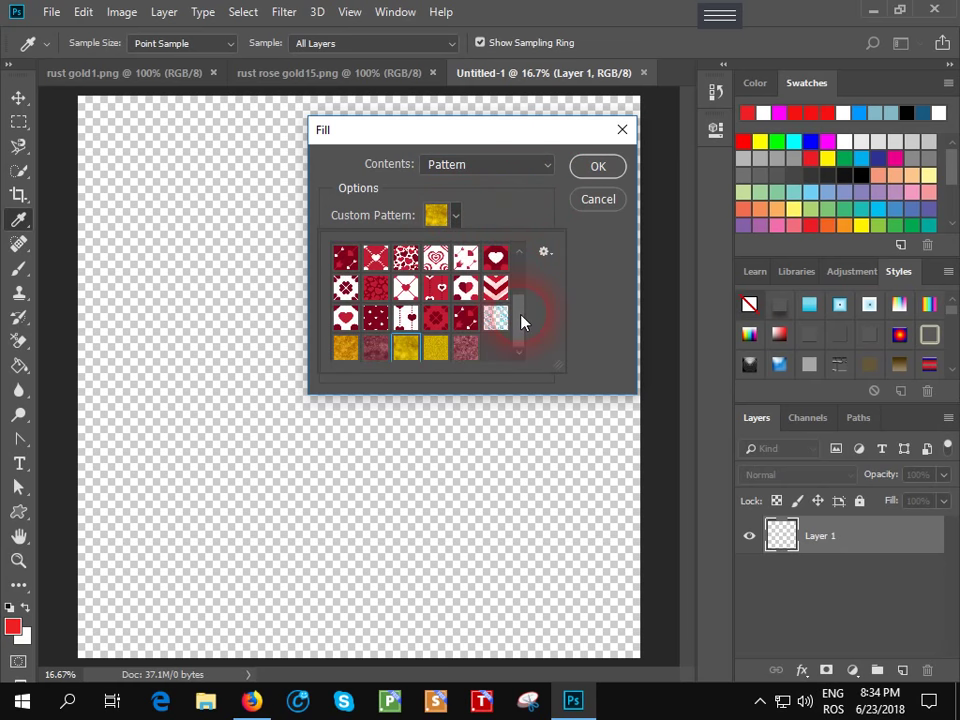
left_click(410, 355)
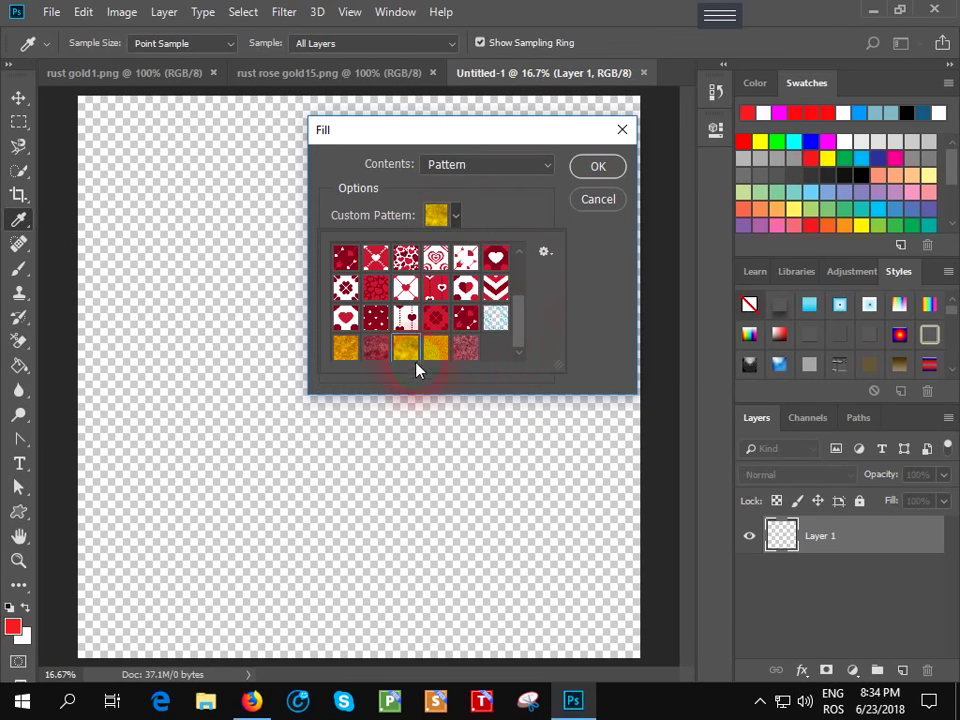
right_click(416, 358)
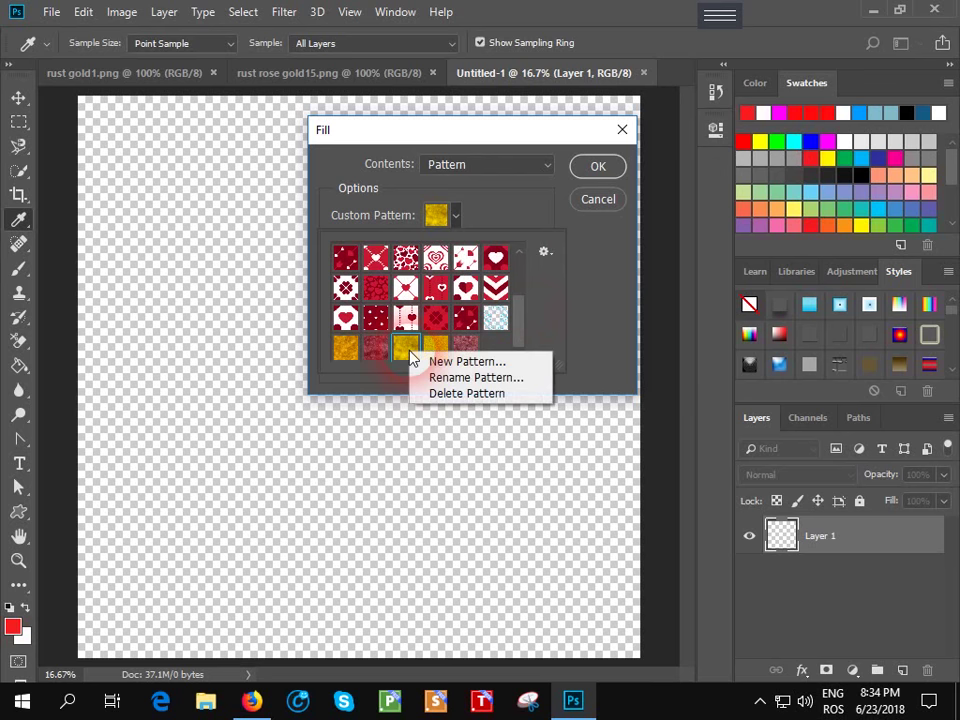
left_click(485, 394)
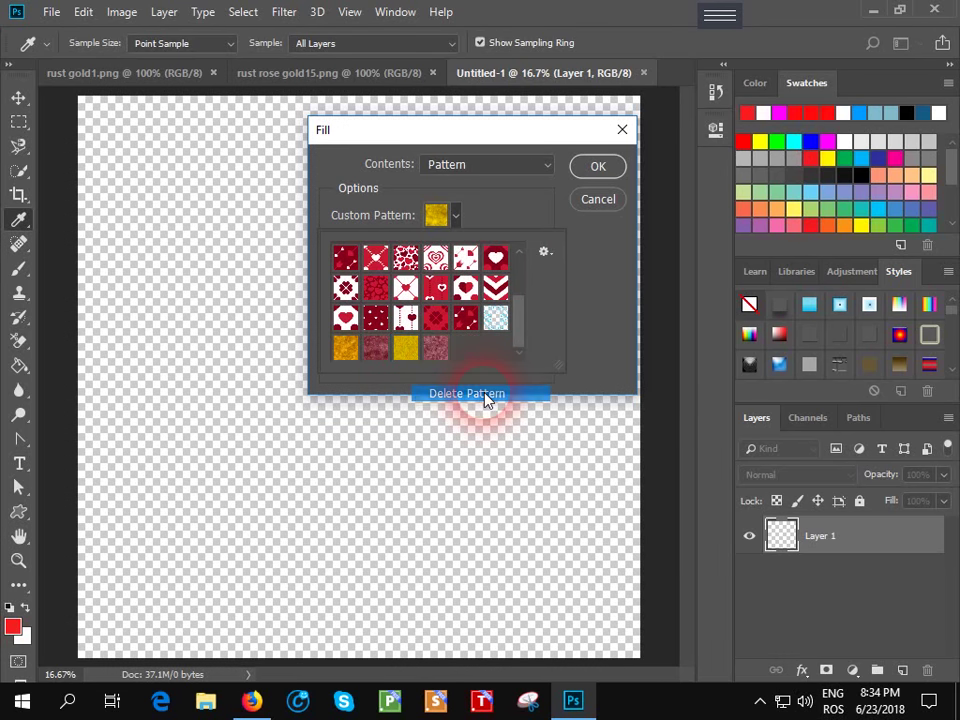
right_click(349, 352)
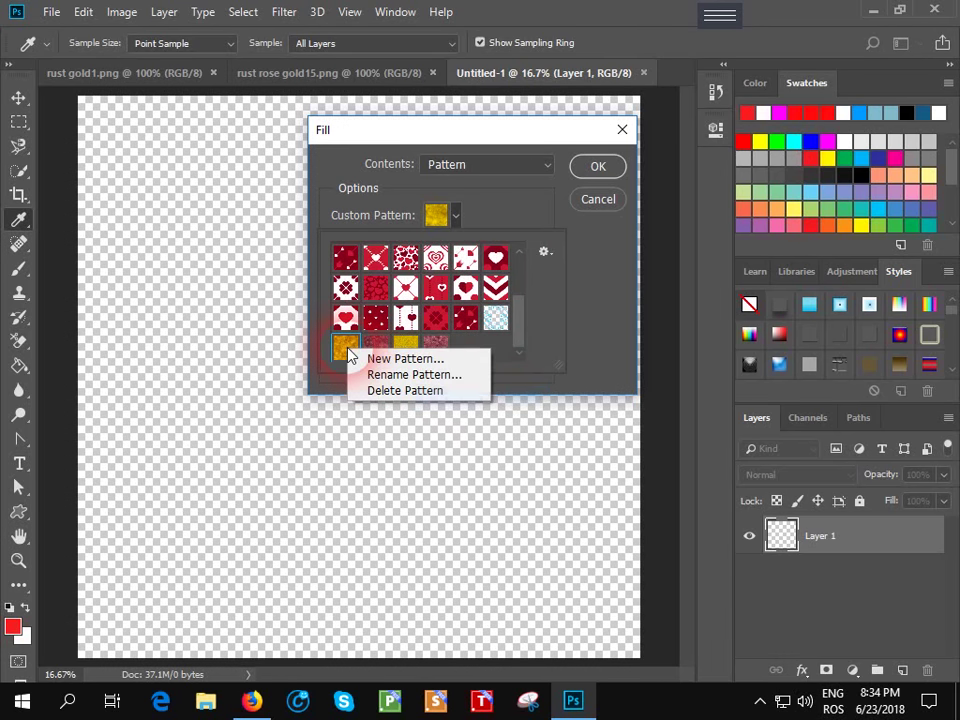
left_click(388, 390)
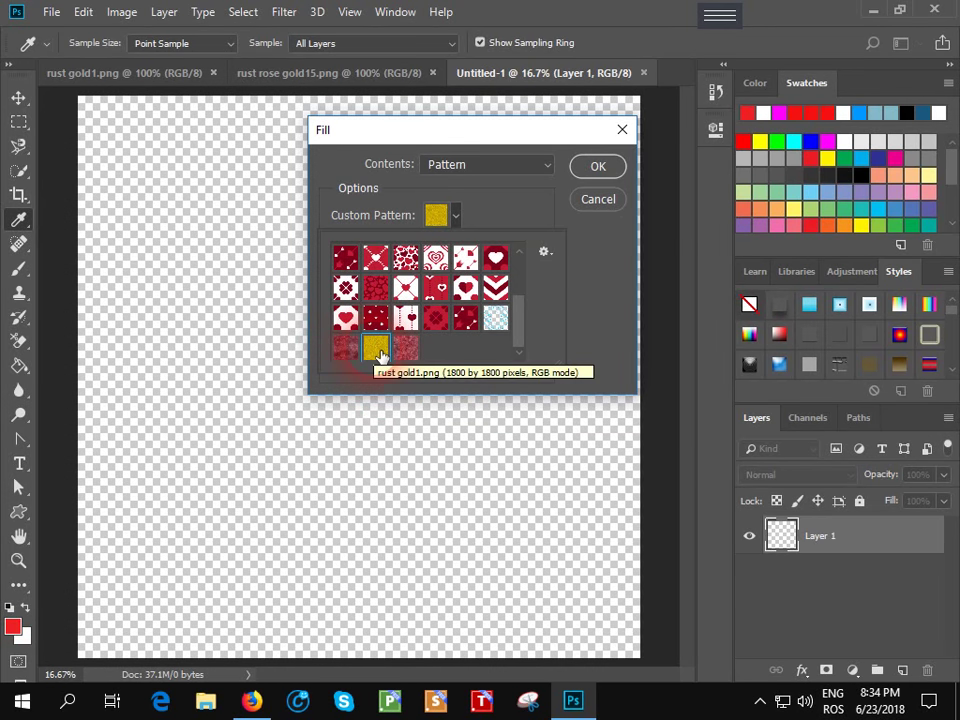
Fill Layer 1 with the rust gold1.png pattern and inspect the tiled texture at 100%.
left_click(597, 175)
key("v")
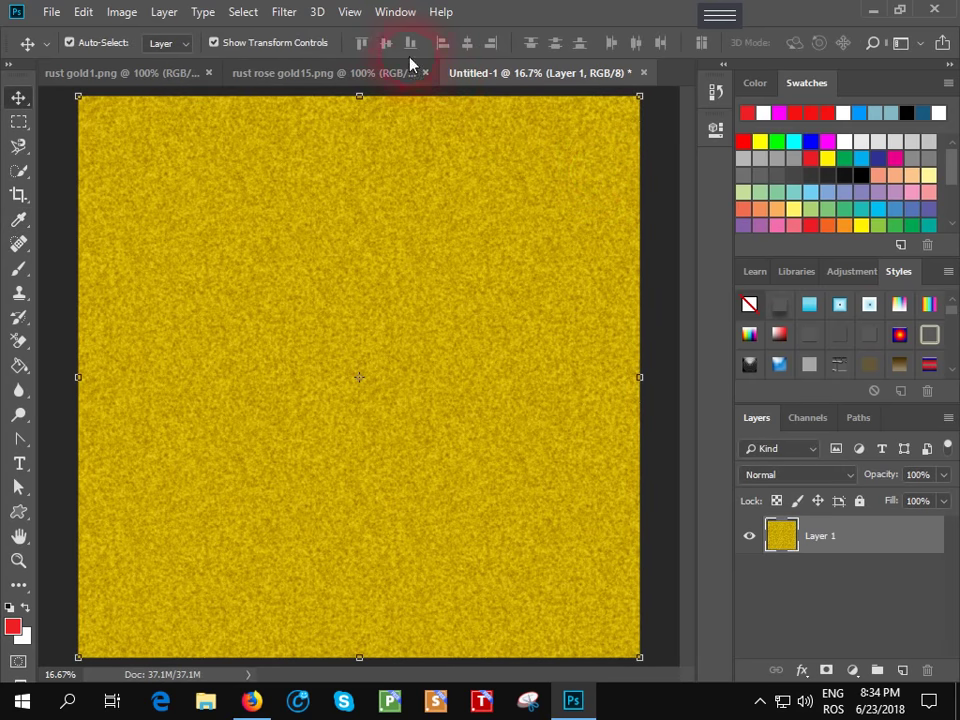
left_click(352, 12)
left_click(366, 222)
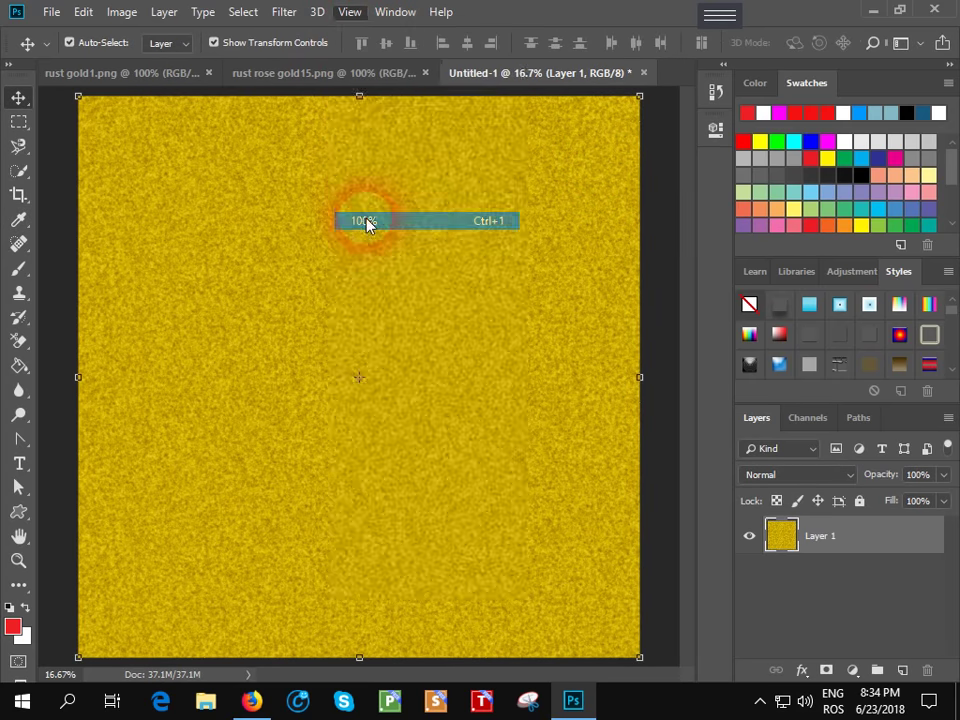
left_click_drag(686, 395, 690, 325)
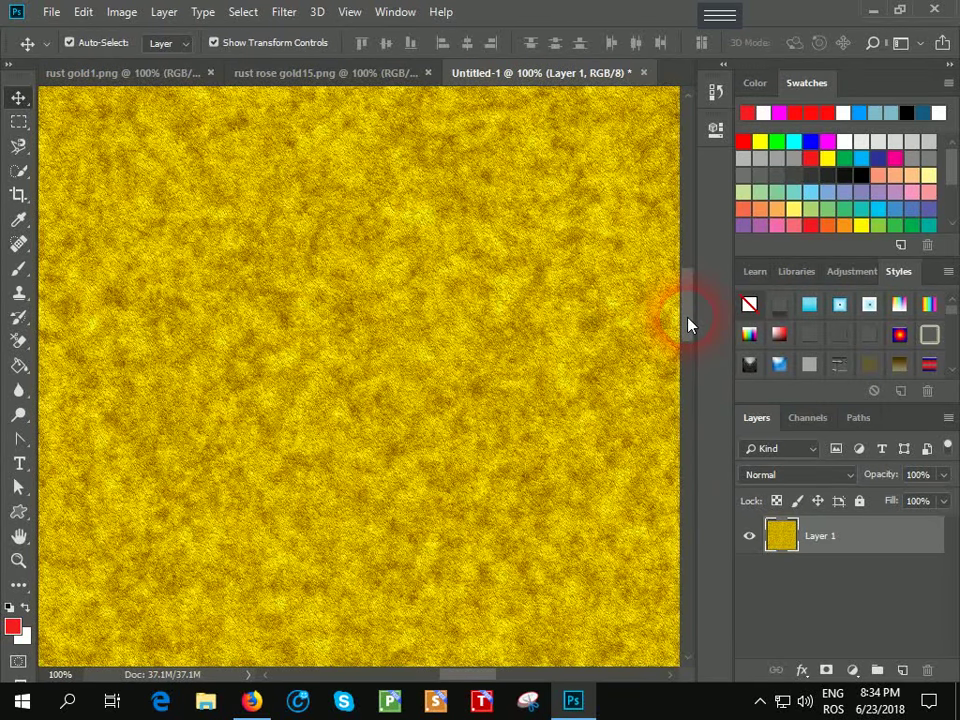
left_click_drag(690, 323, 686, 289)
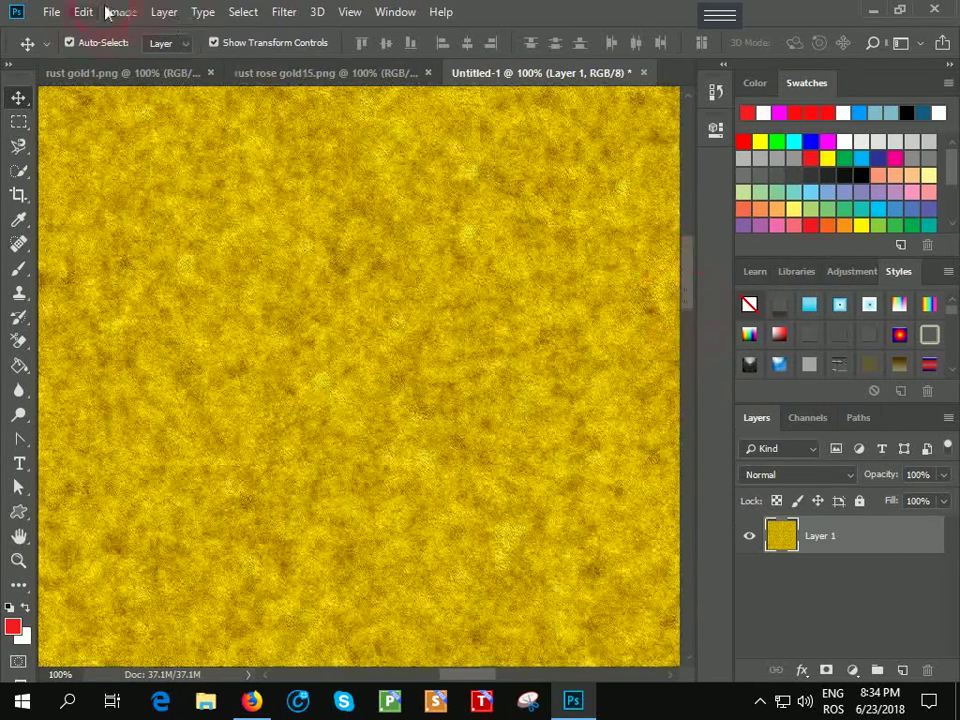
Fill Layer 1 with the full-size rust rose gold15.png custom pattern.
left_click(84, 12)
left_click(126, 300)
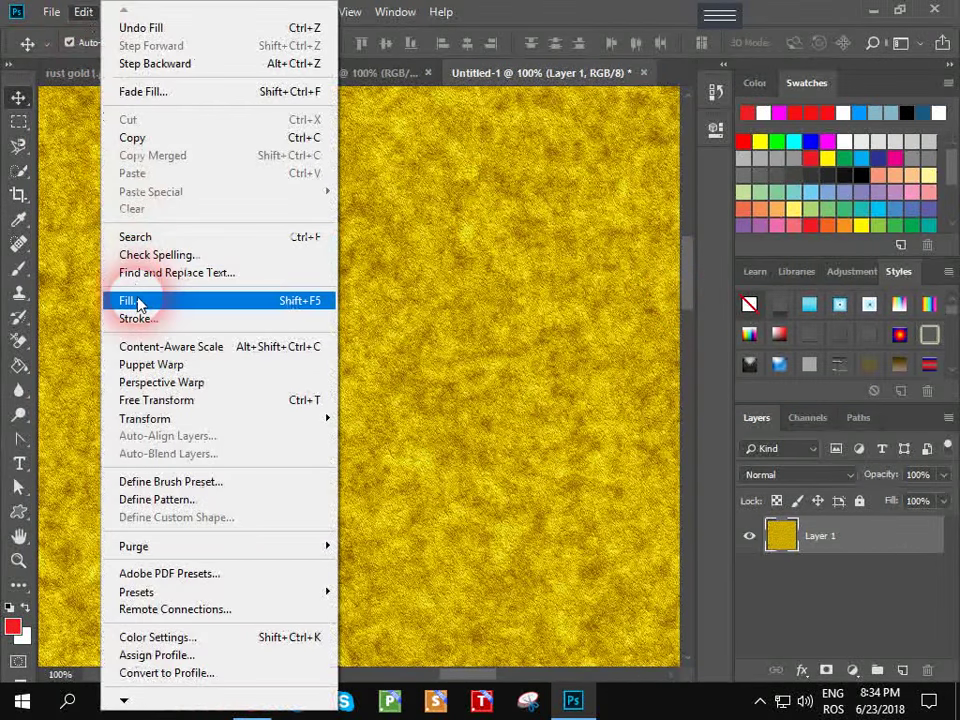
left_click(456, 216)
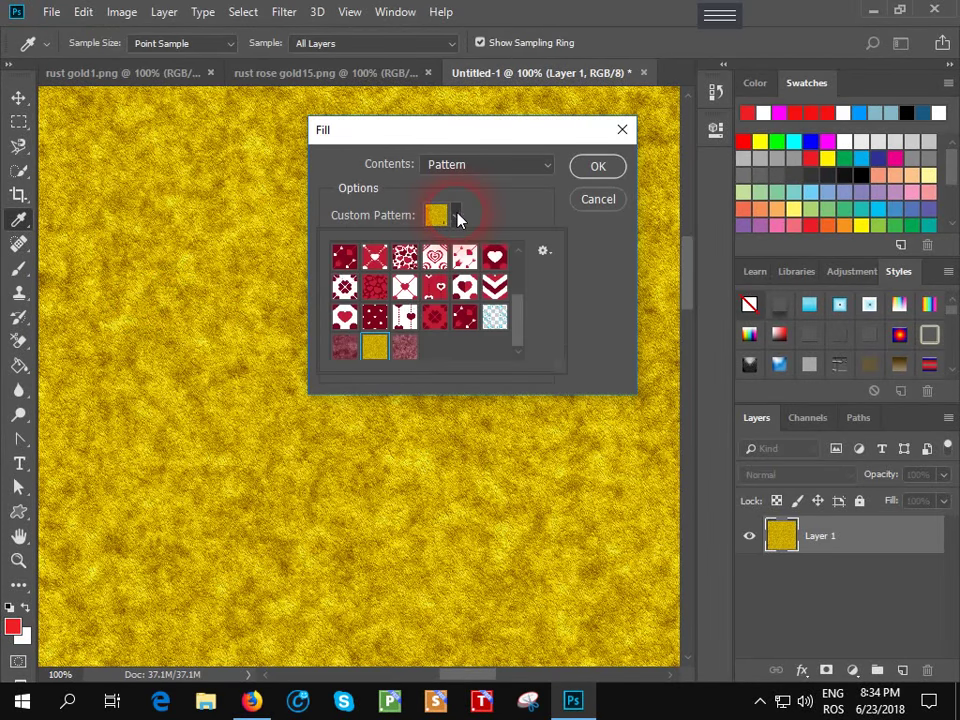
left_click(409, 357)
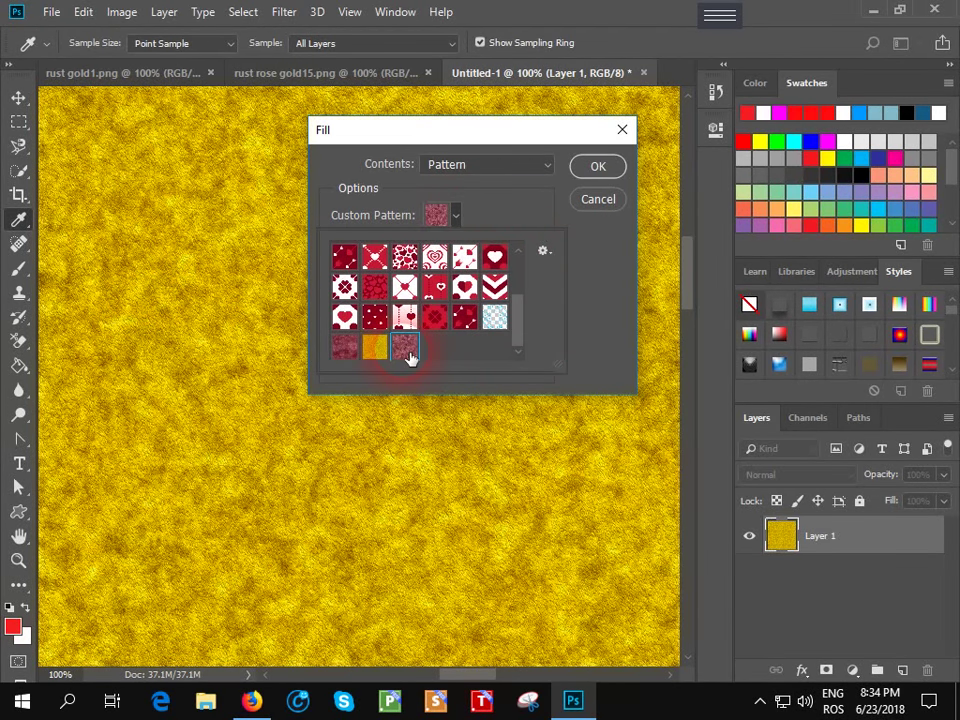
left_click(611, 171)
left_click(611, 172)
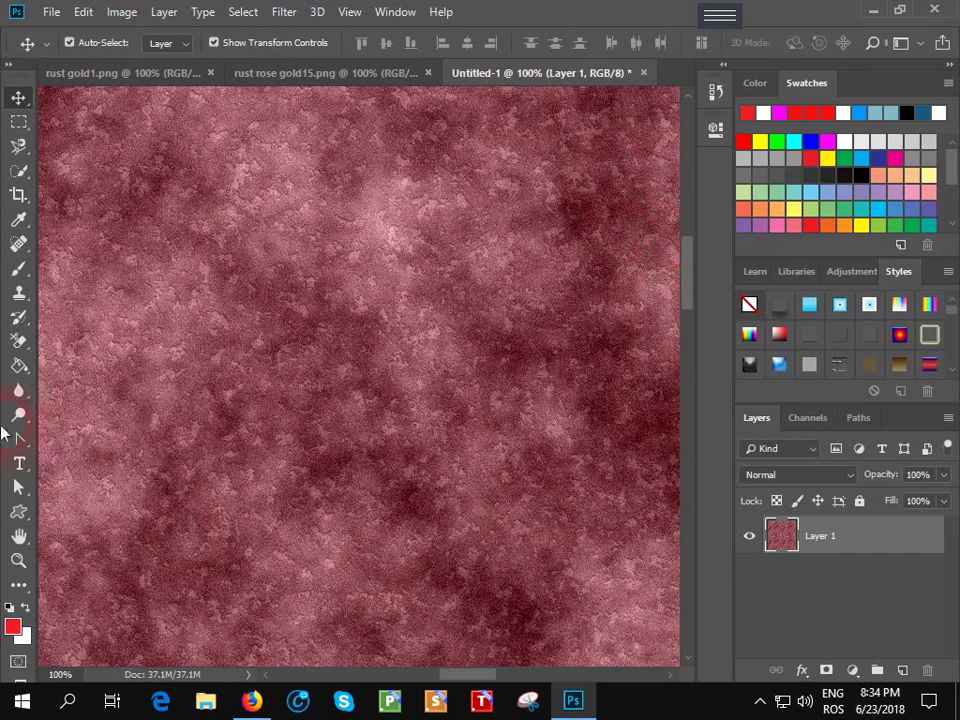
Examine the rose gold tiling across the whole Untitled-1 document, and view the rust gold1.png and rust rose gold15.png source images in full.
left_click_drag(686, 258, 686, 307)
left_click(345, 14)
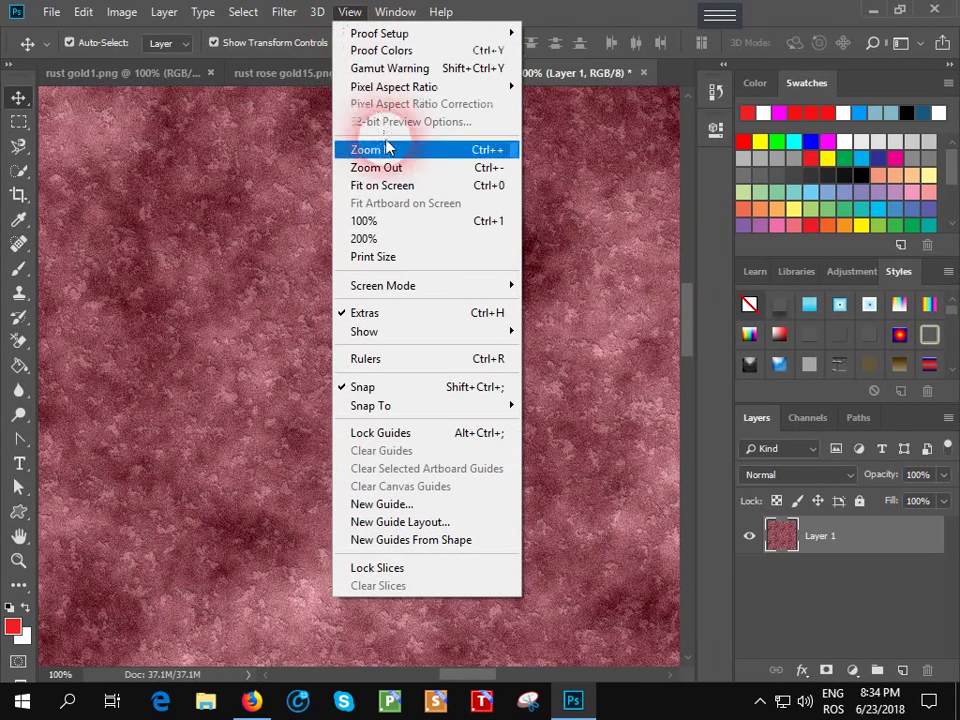
left_click(403, 187)
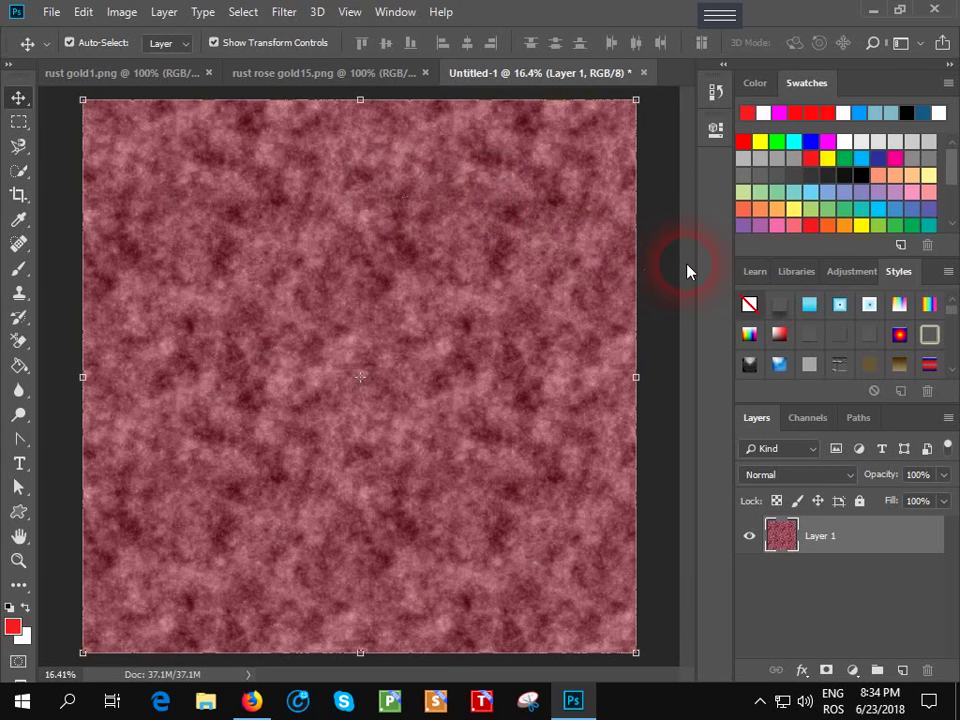
left_click(742, 594)
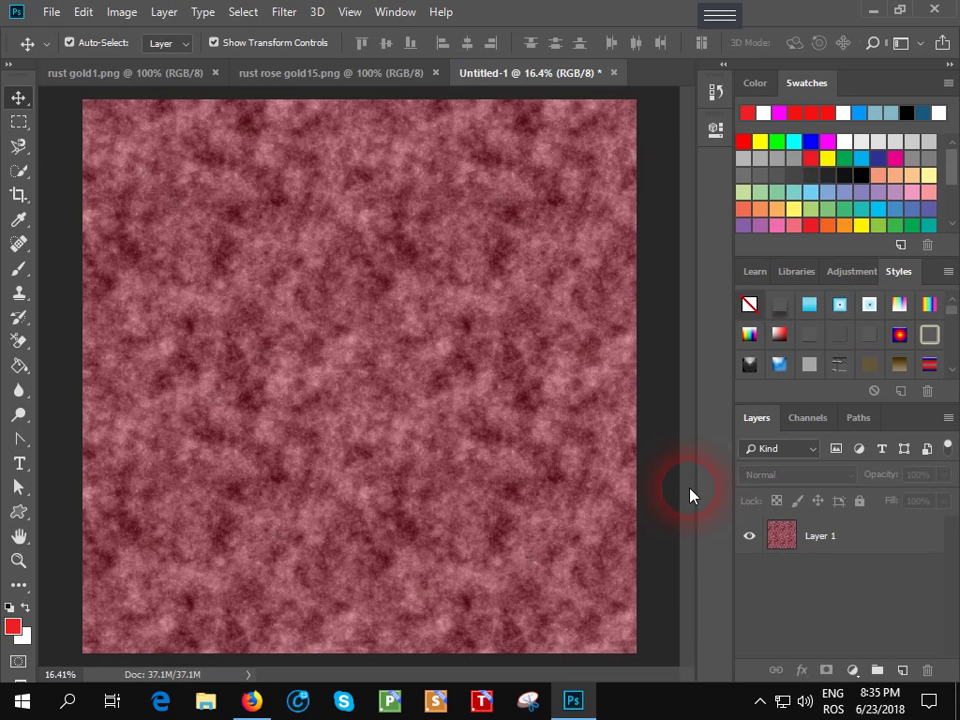
left_click(139, 77)
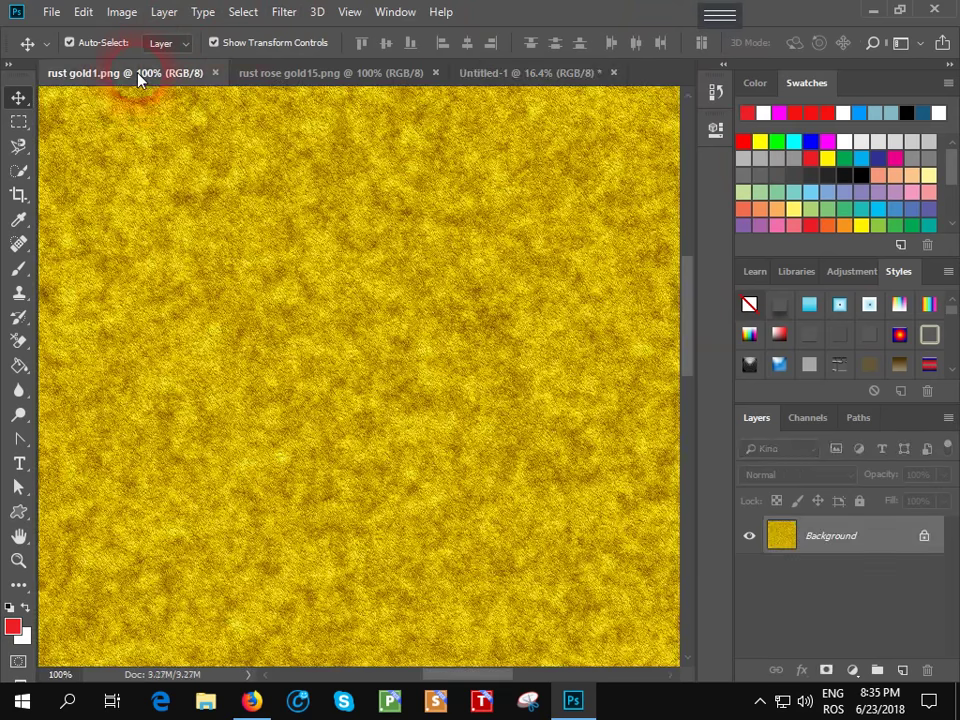
left_click(350, 12)
left_click(401, 186)
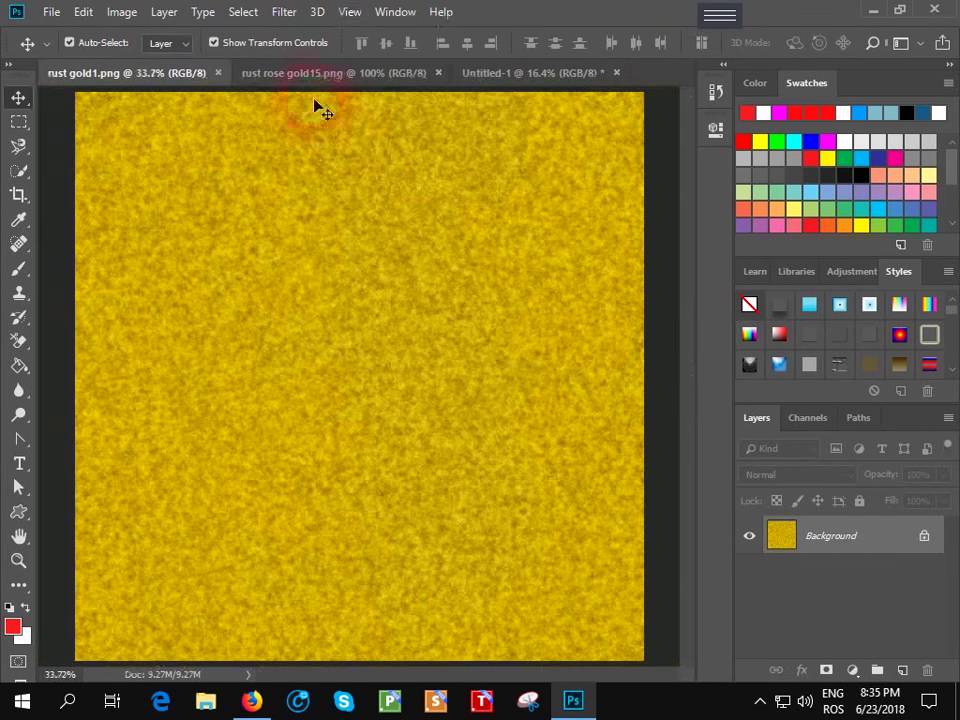
left_click(306, 74)
left_click(343, 13)
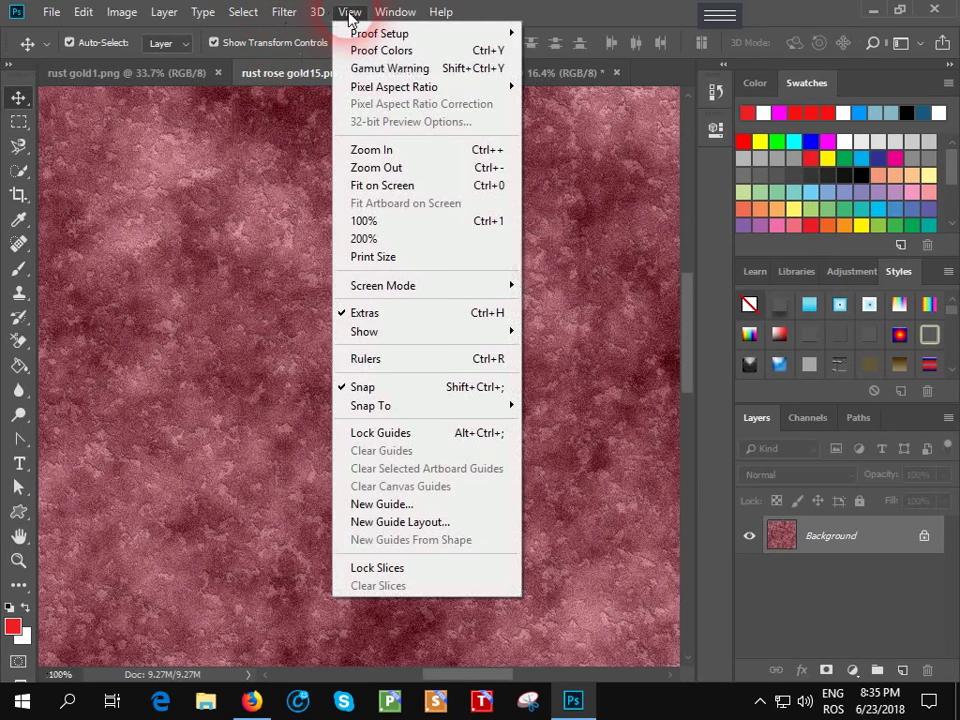
left_click(431, 186)
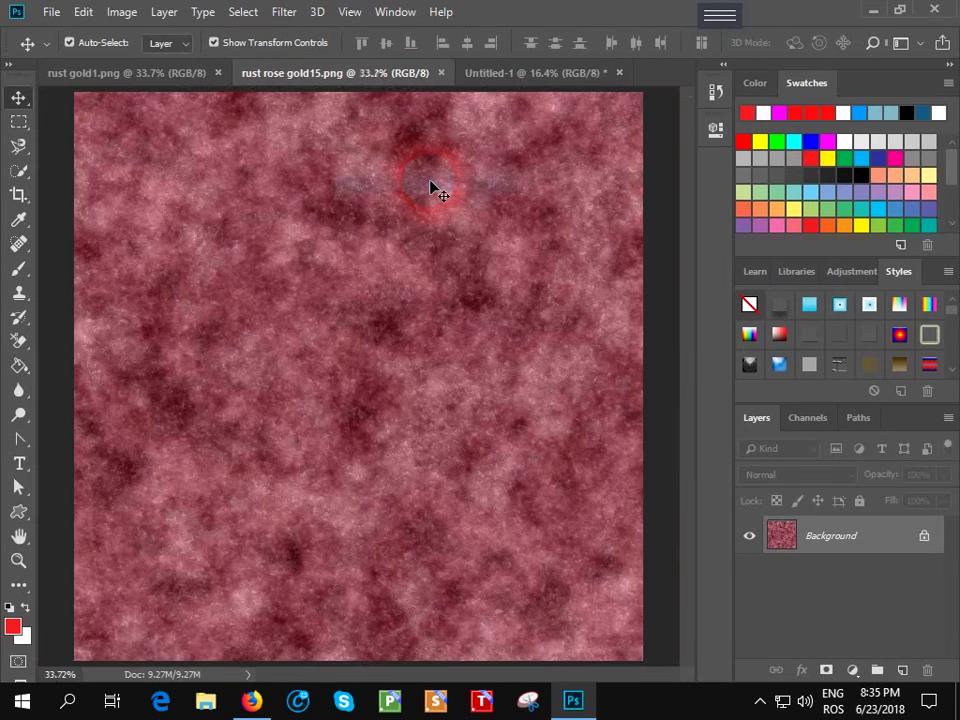
Resize the rust rose gold15.png image to 900 x 900 pixels.
left_click(120, 14)
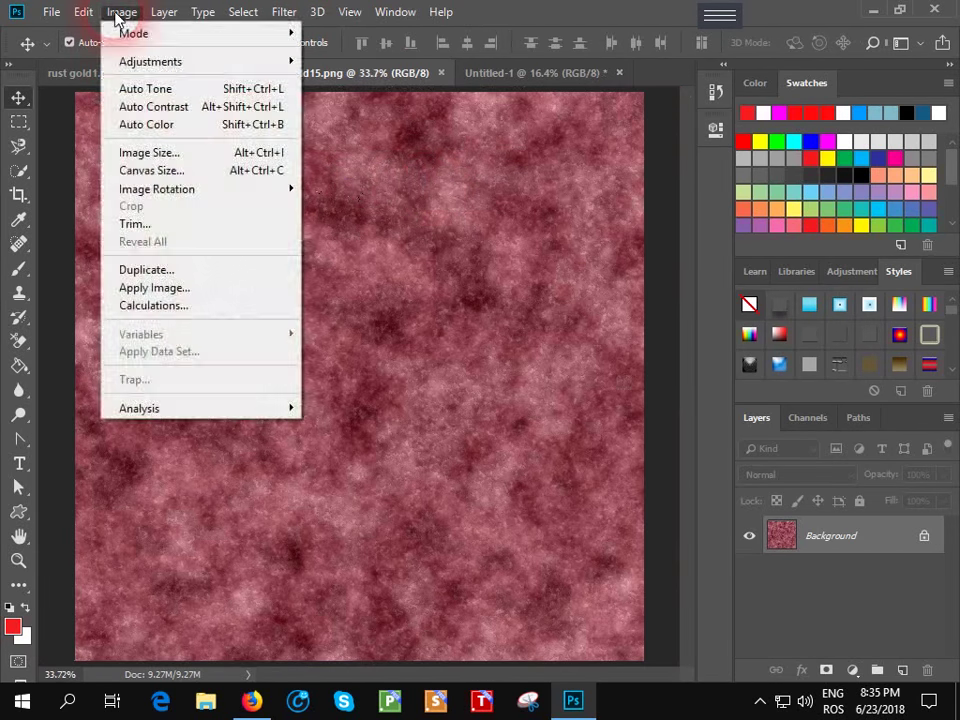
left_click(150, 152)
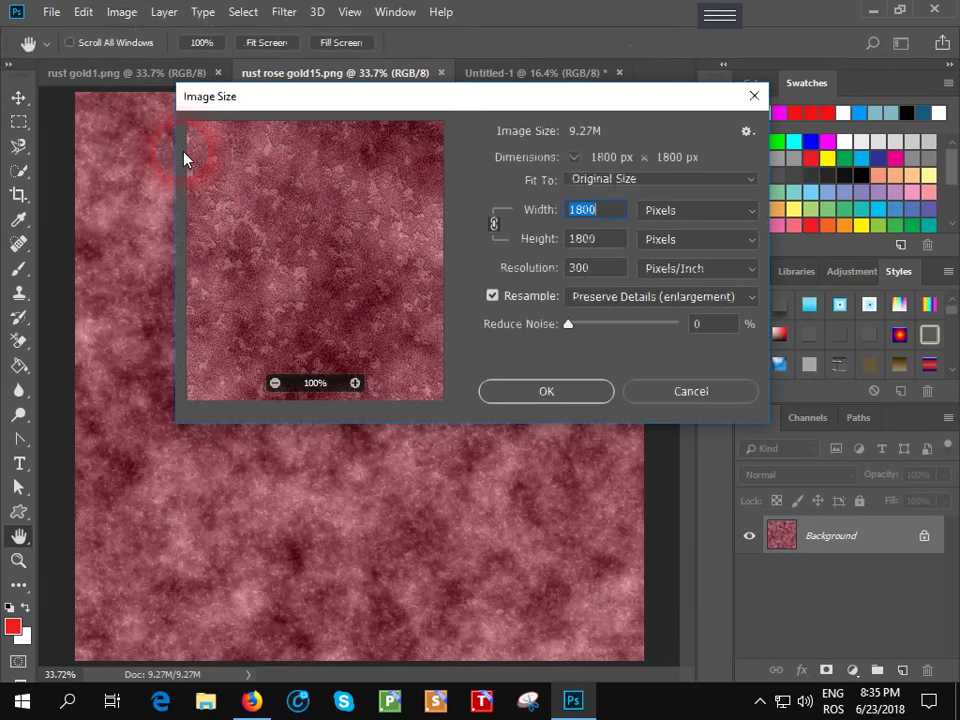
left_click(579, 214)
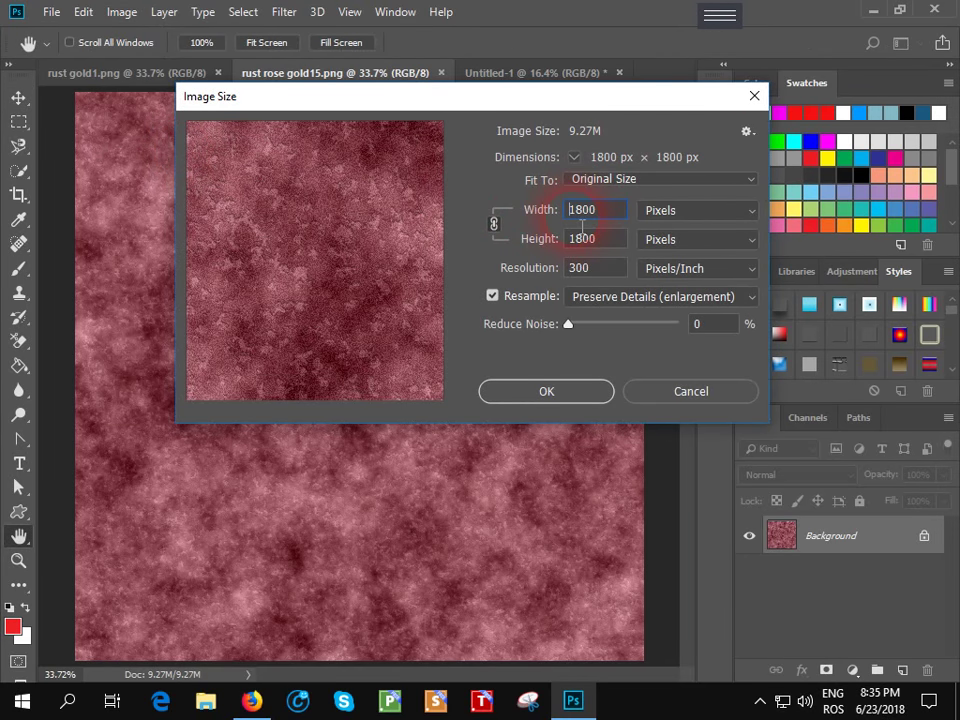
key("Delete")
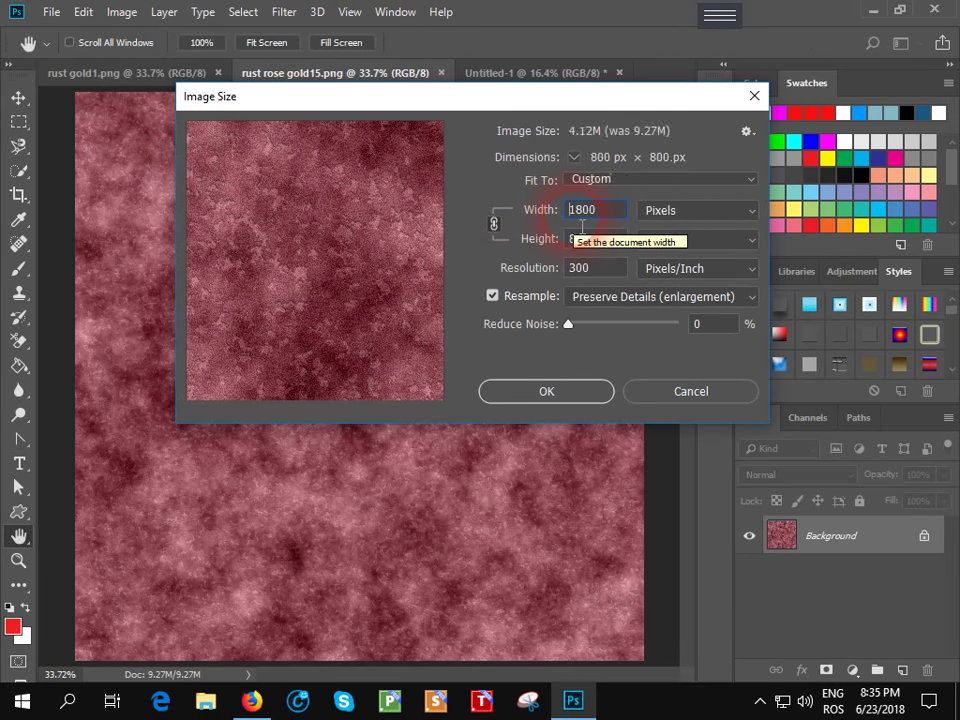
type("9")
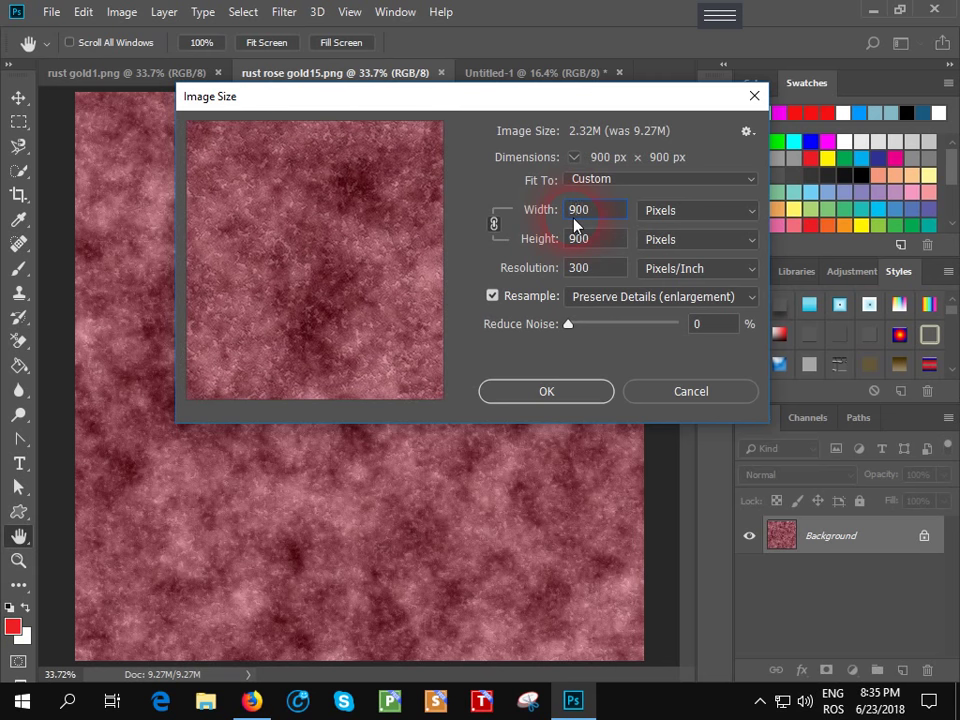
left_click(602, 392)
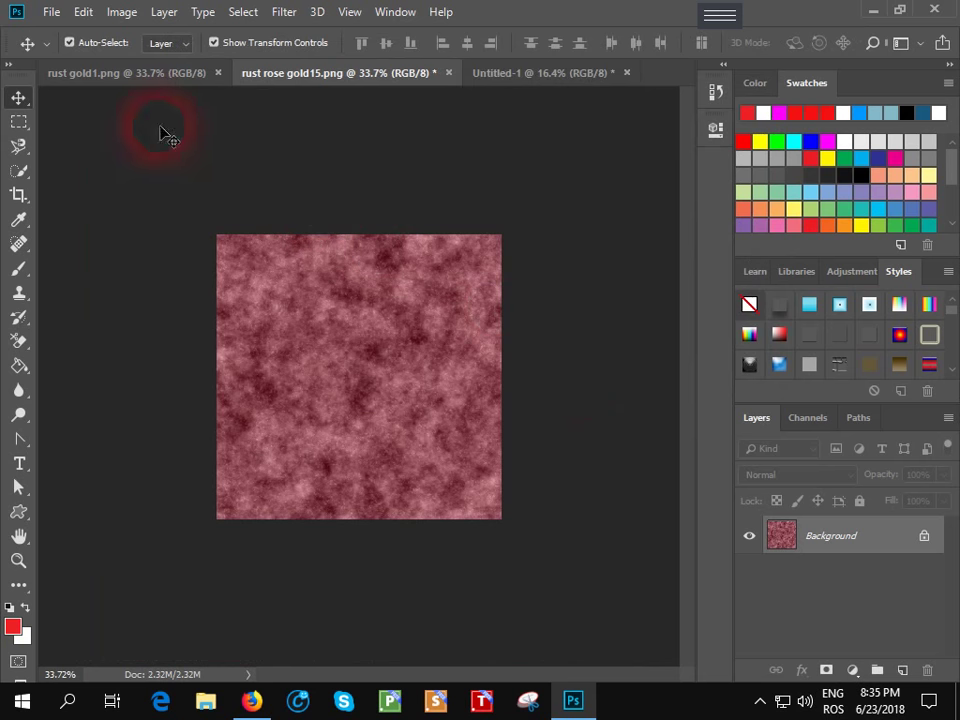
Define the reduced rose gold image as a new pattern named rust rose gold15.png.
left_click(88, 15)
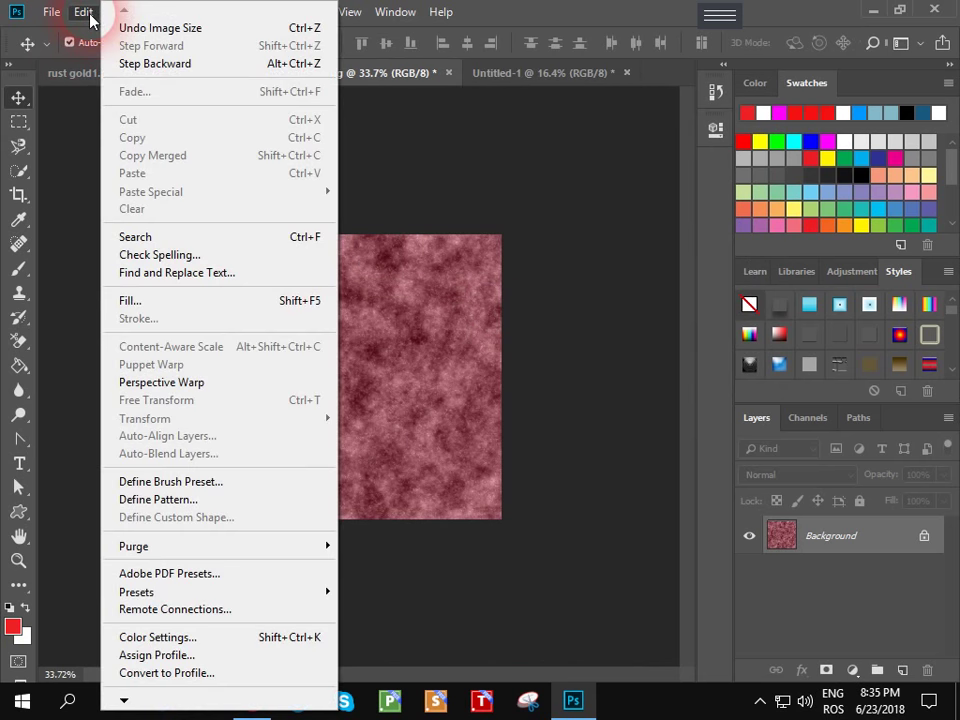
left_click(247, 502)
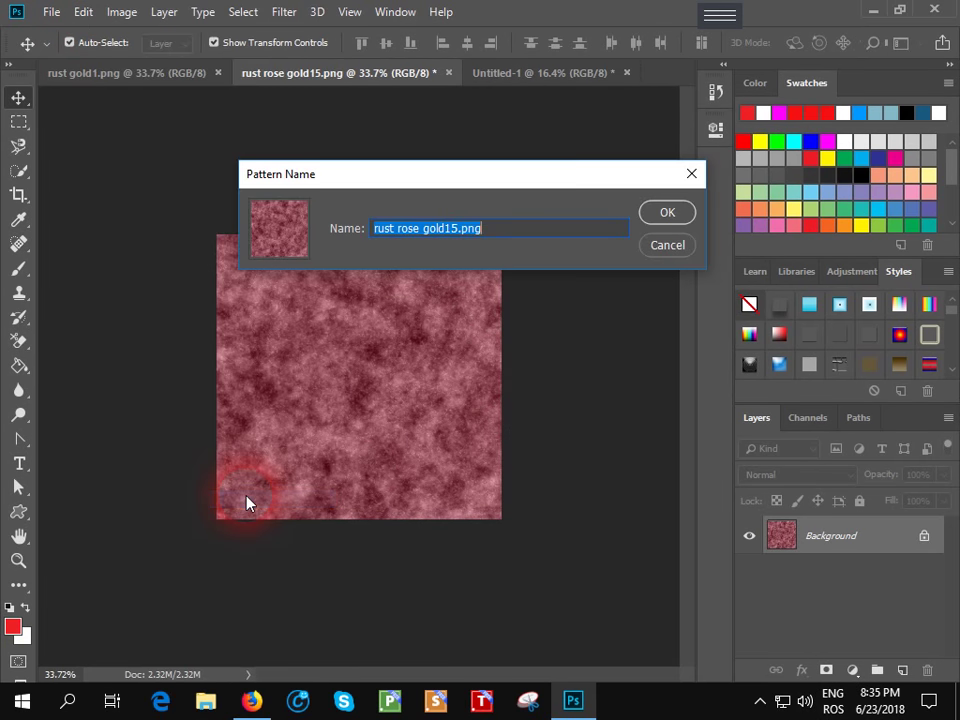
left_click(668, 214)
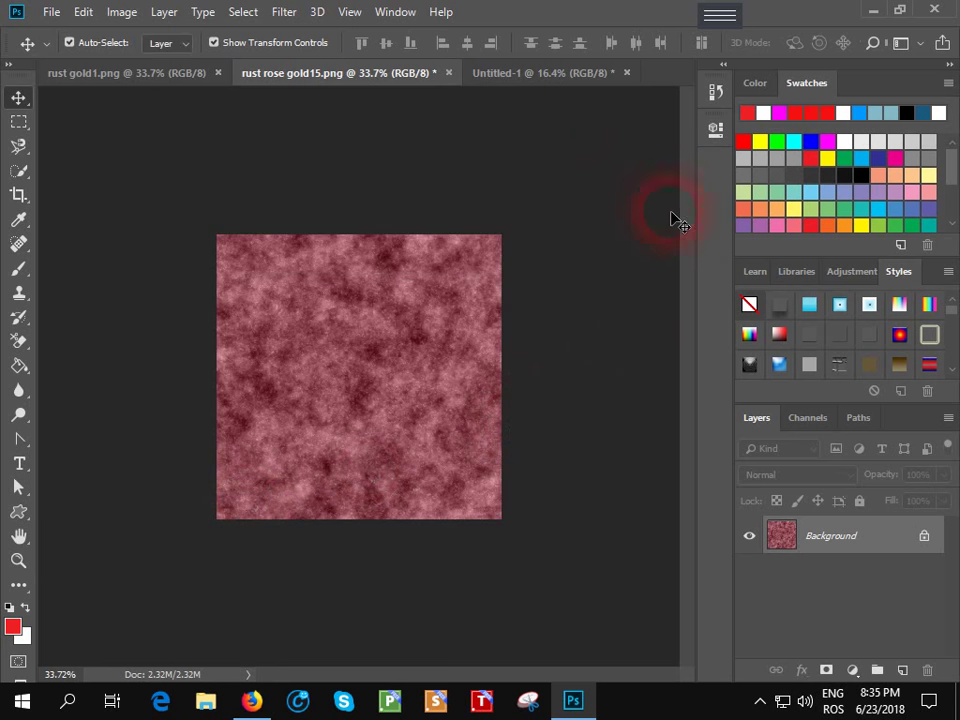
Resize the rust gold1.png image to 900 x 900 pixels.
left_click(106, 82)
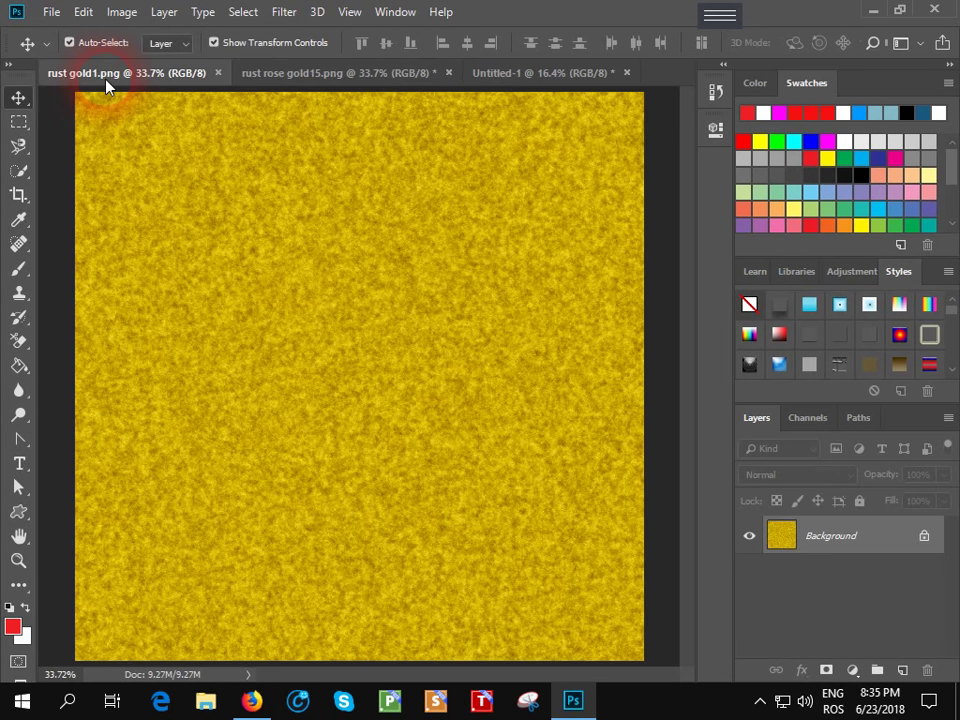
left_click(117, 22)
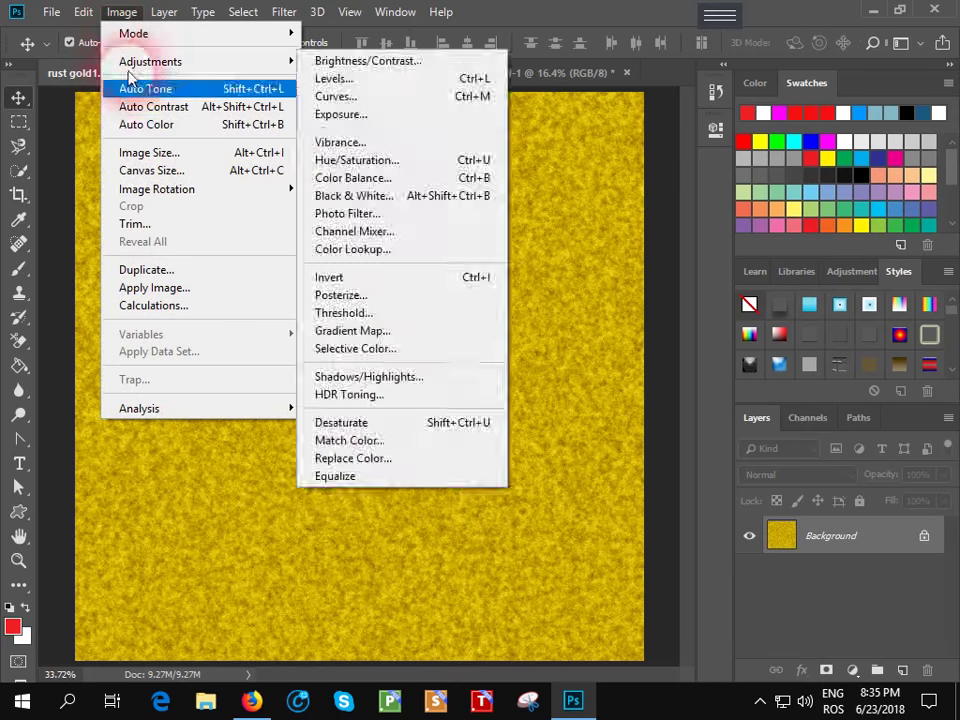
left_click(160, 153)
left_click(578, 215)
key("BackSpace")
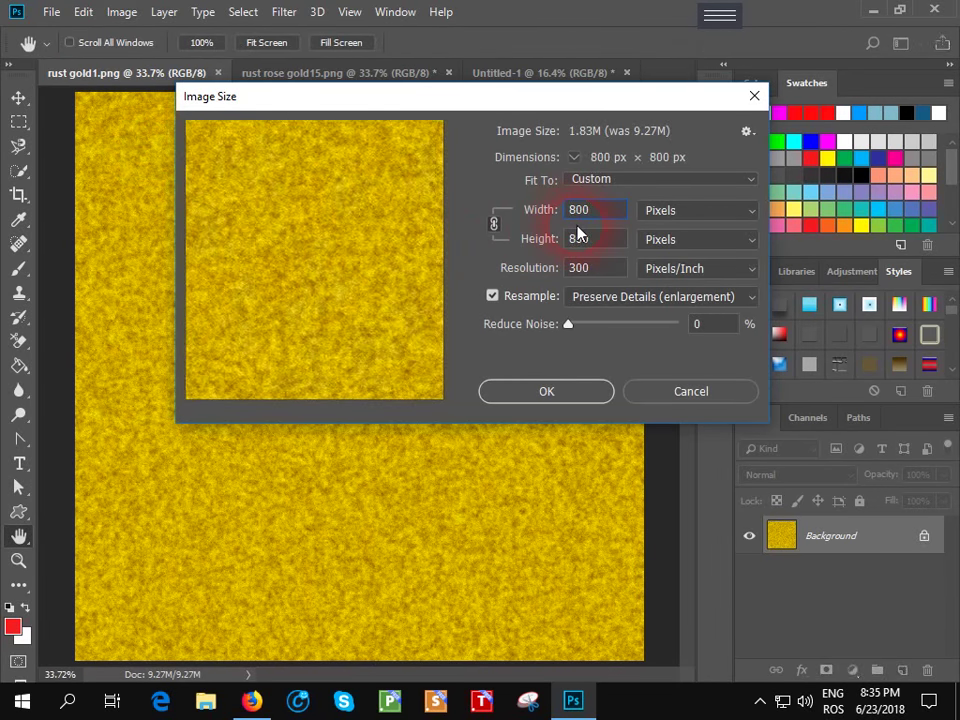
type("9")
key("Delete")
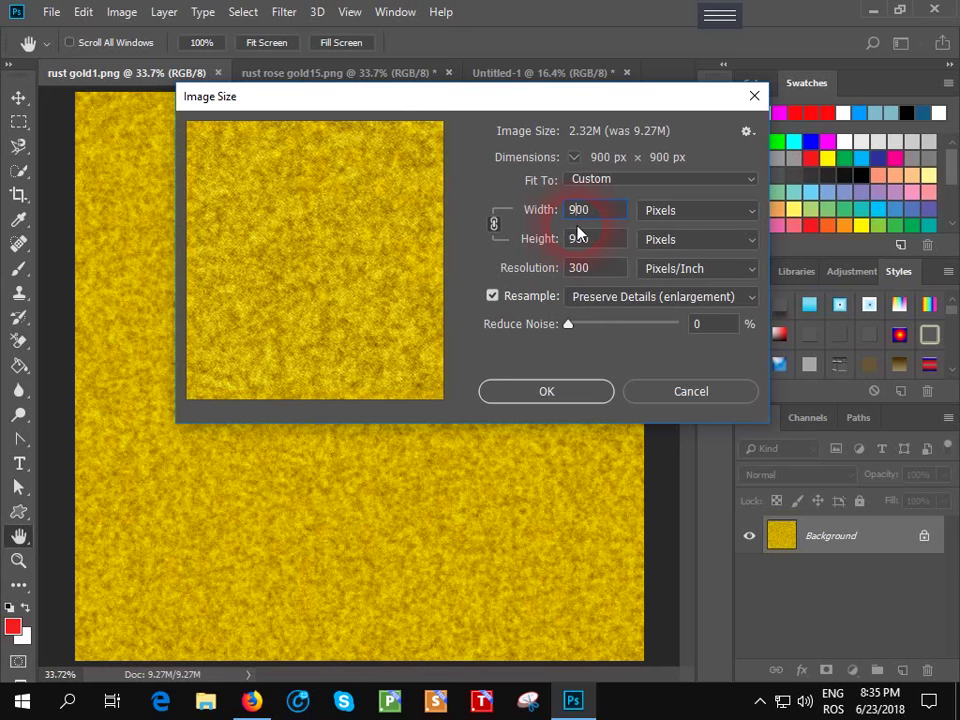
key("Return")
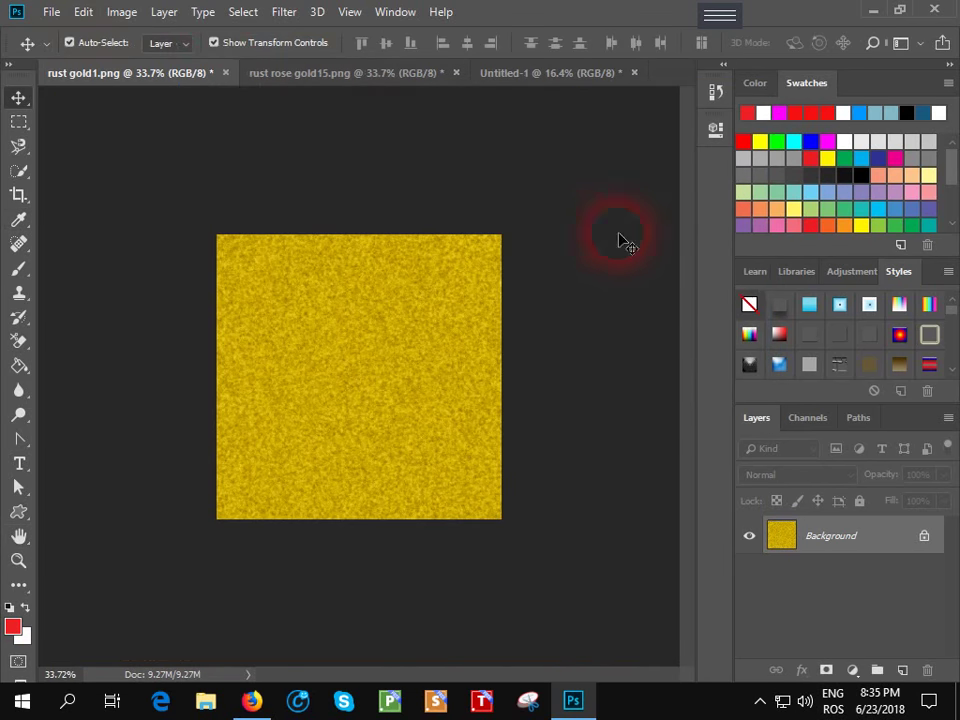
Define the reduced gold image as a new pattern named rust gold1.png.
left_click(52, 14)
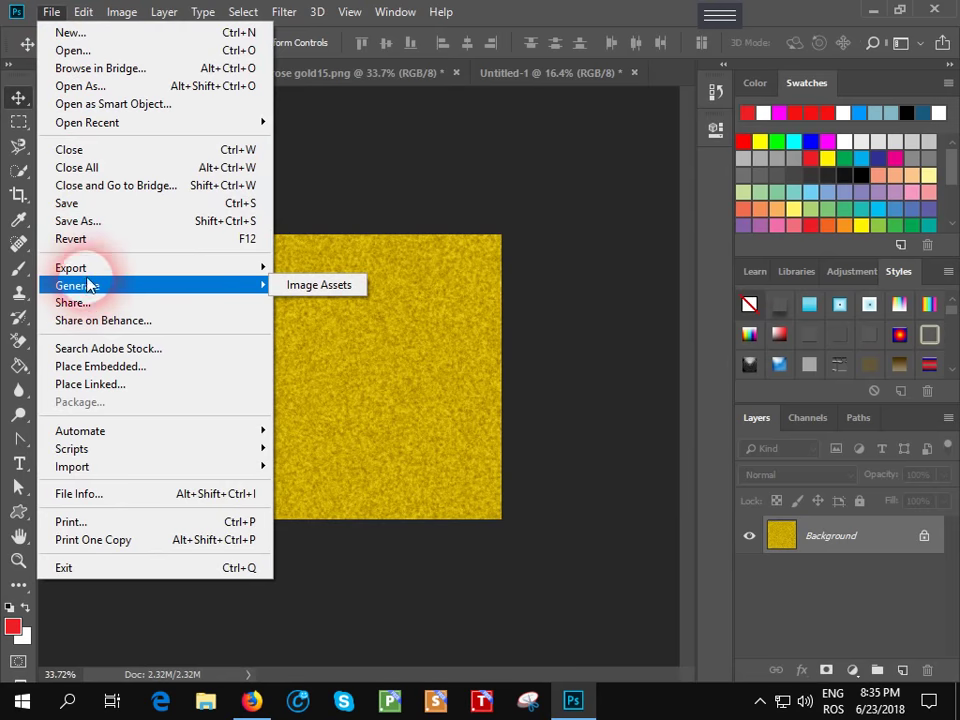
mouse_move(86, 14)
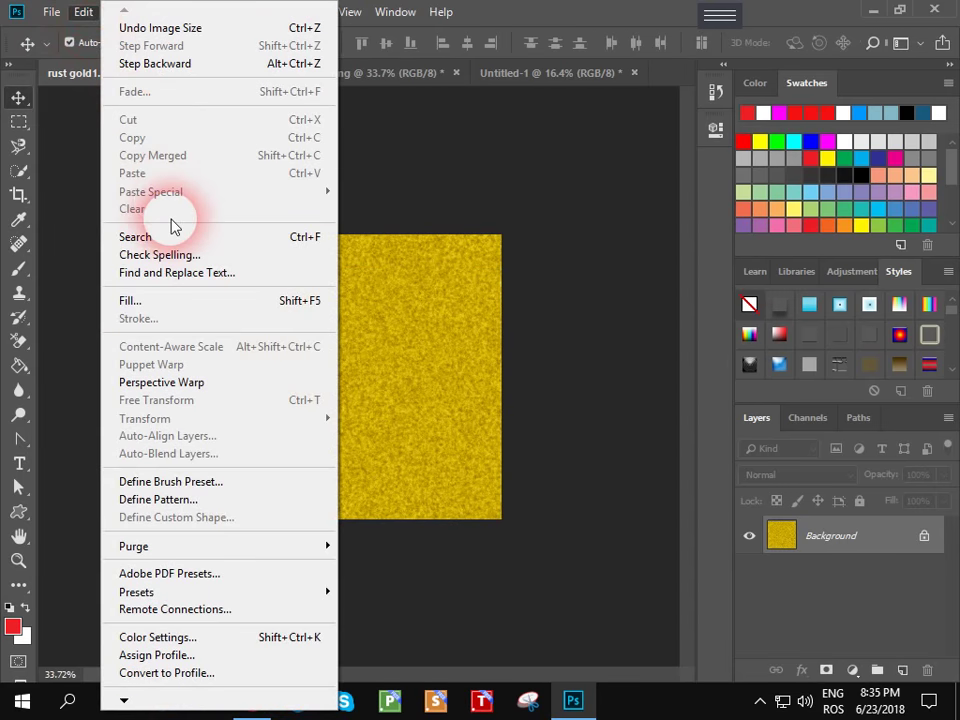
left_click(272, 499)
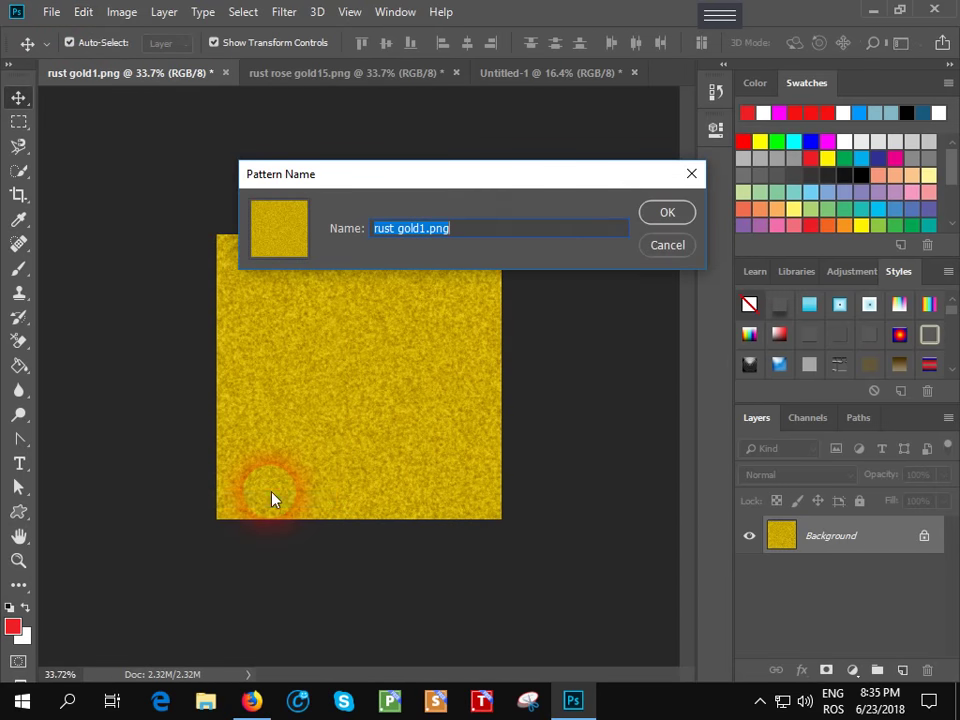
left_click(664, 214)
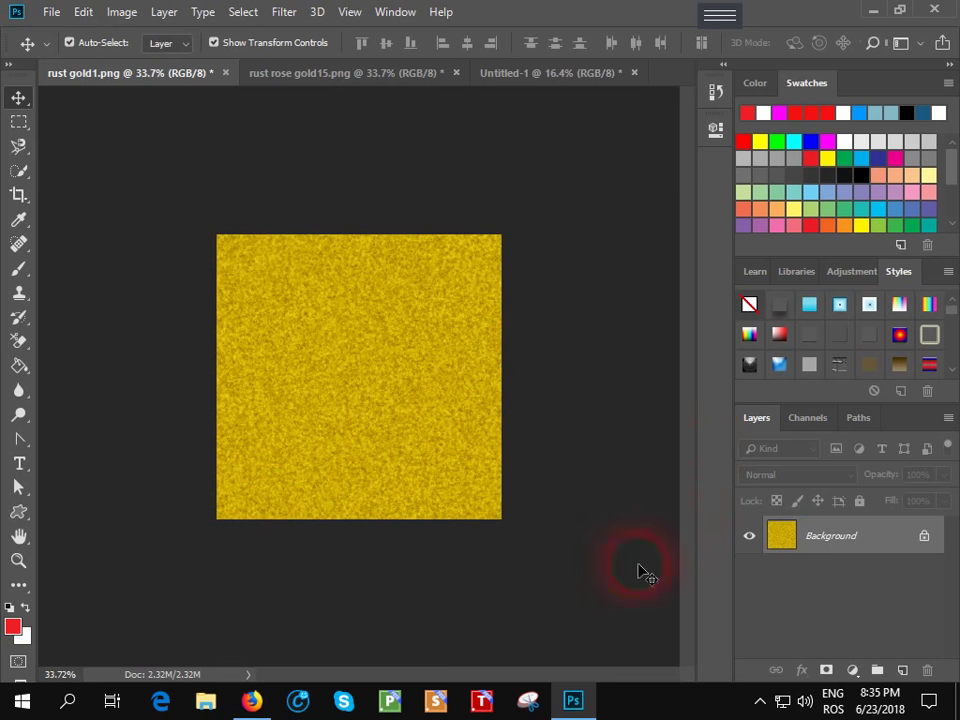
Go back to the Untitled-1 document and undo both the rose gold and the gold pattern fills on Layer 1.
left_click(519, 82)
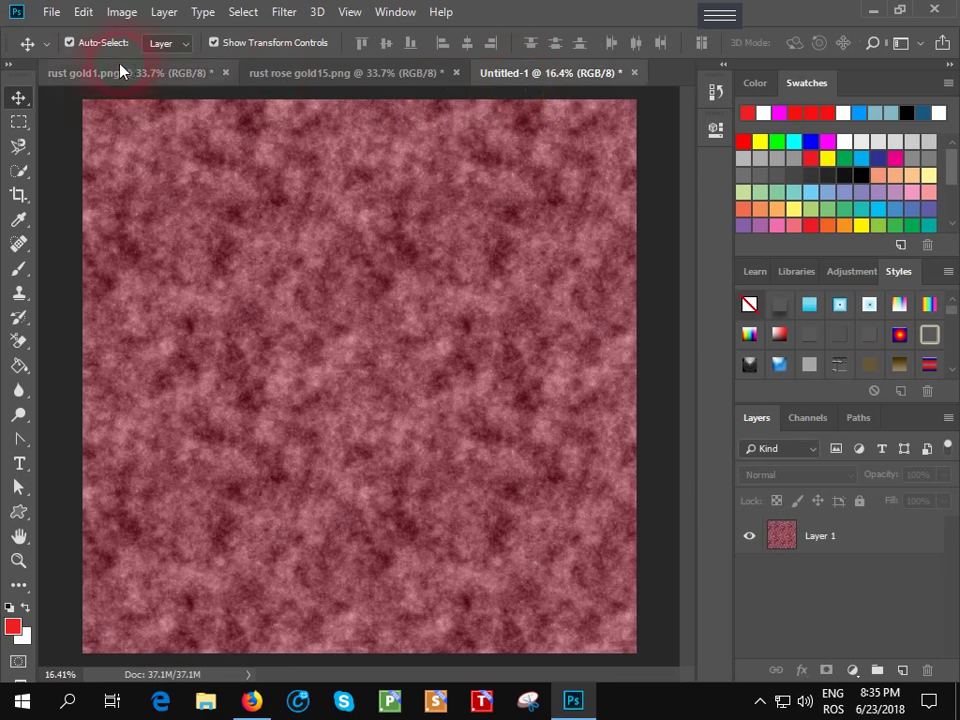
left_click(84, 14)
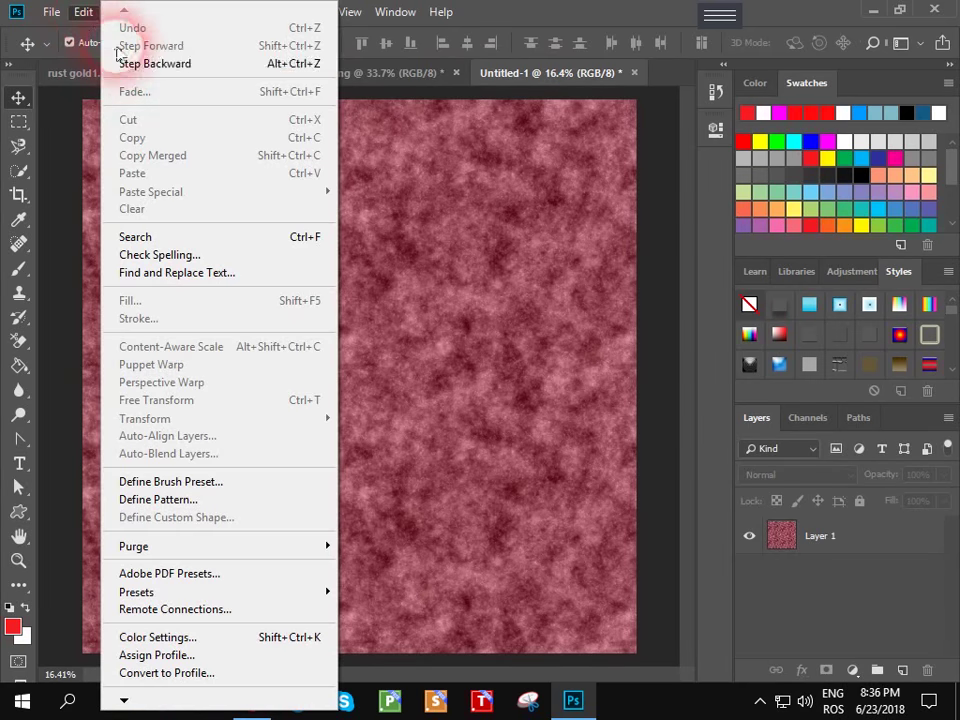
left_click(120, 63)
left_click(85, 13)
left_click(150, 63)
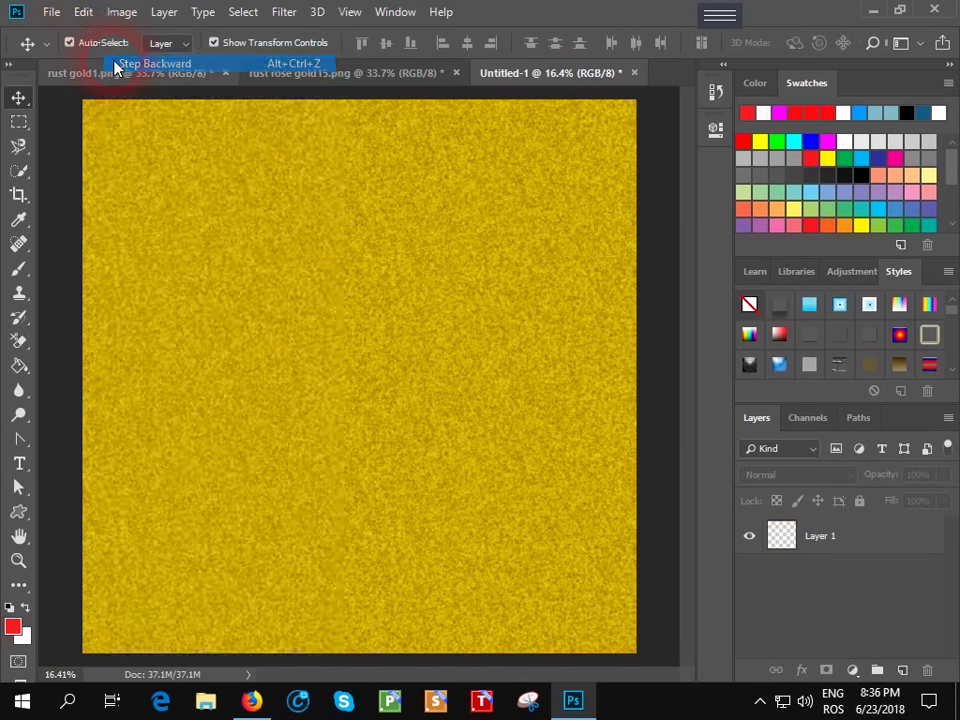
Check the pixel dimensions and resolution of the Untitled-1 document without changing them.
left_click(122, 12)
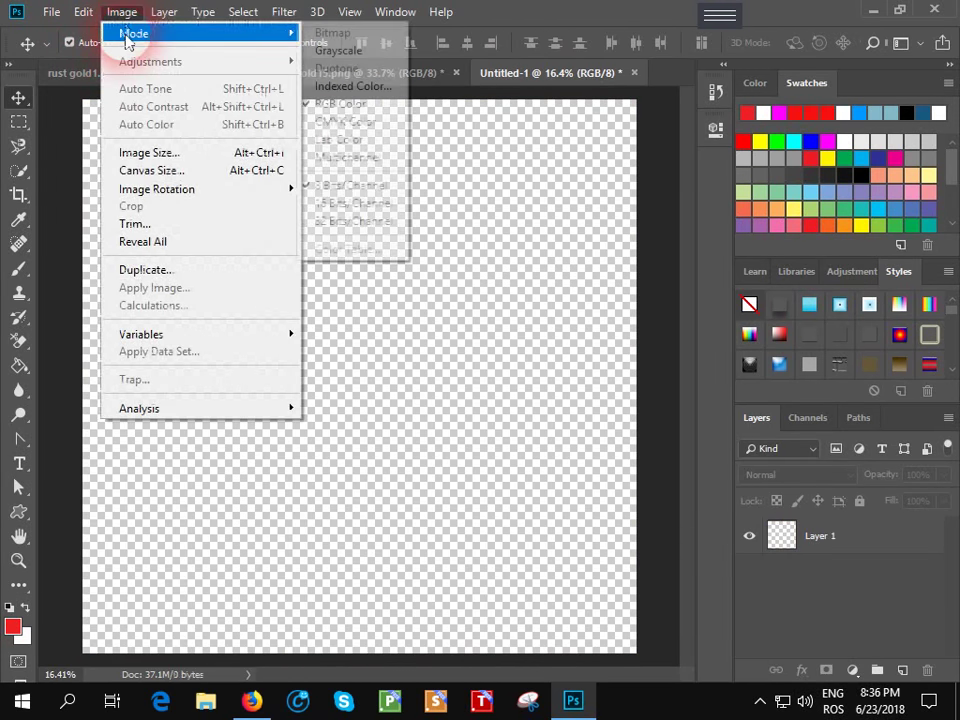
left_click(146, 153)
left_click(614, 242)
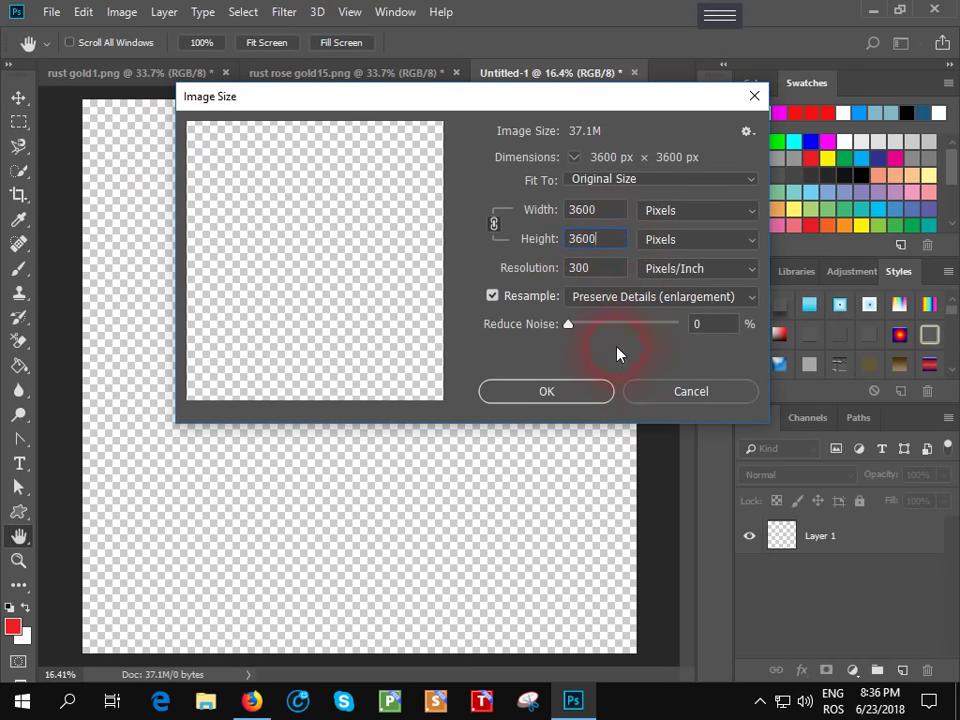
left_click(587, 399)
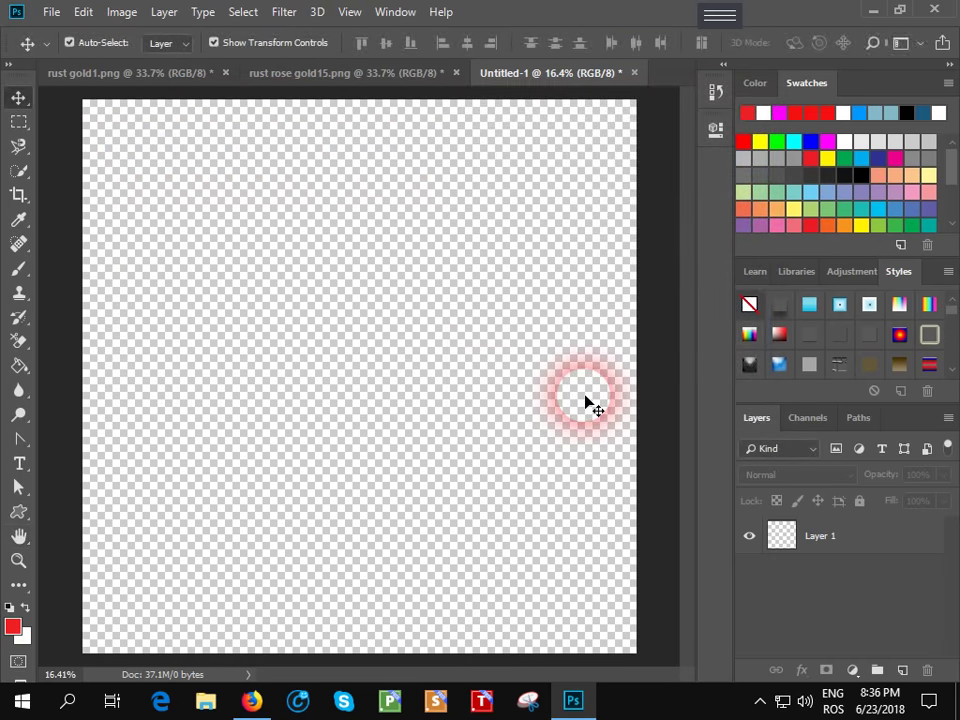
Select Layer 1 and, among the Fill command's custom patterns, delete the duplicate texture patterns and the pale checkered one, keeping one rose gold and one gold.
left_click(51, 13)
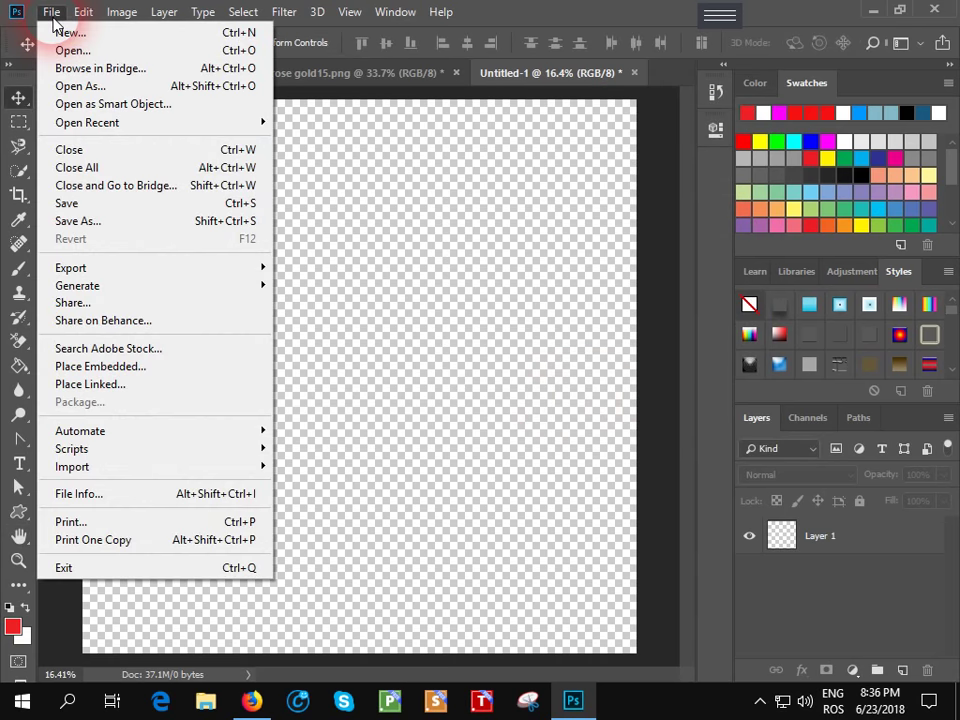
mouse_move(81, 13)
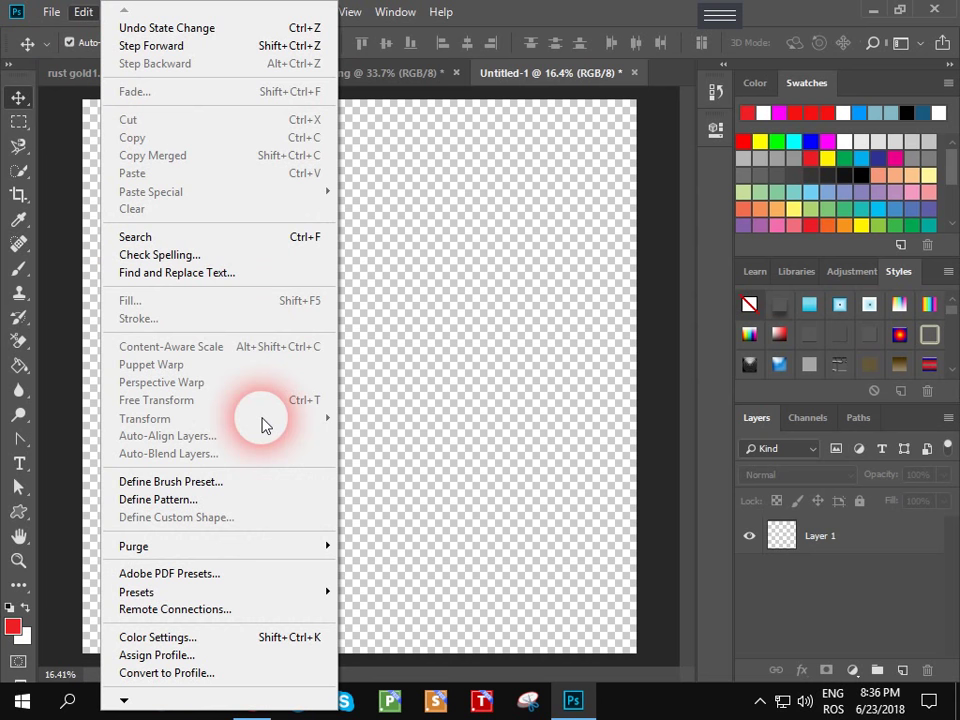
left_click(838, 546)
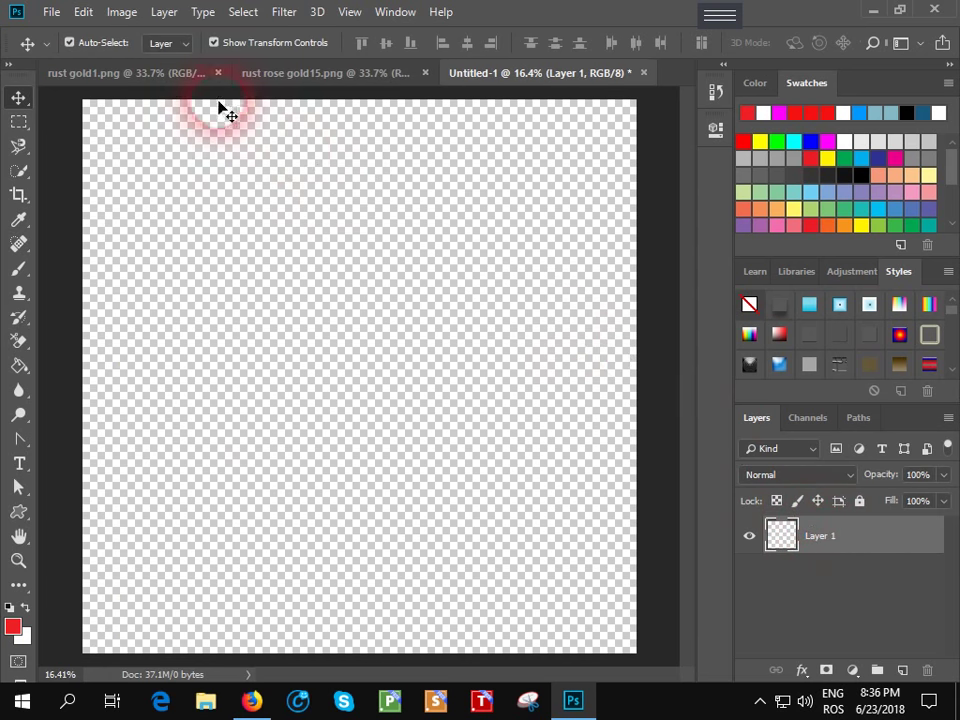
left_click(84, 12)
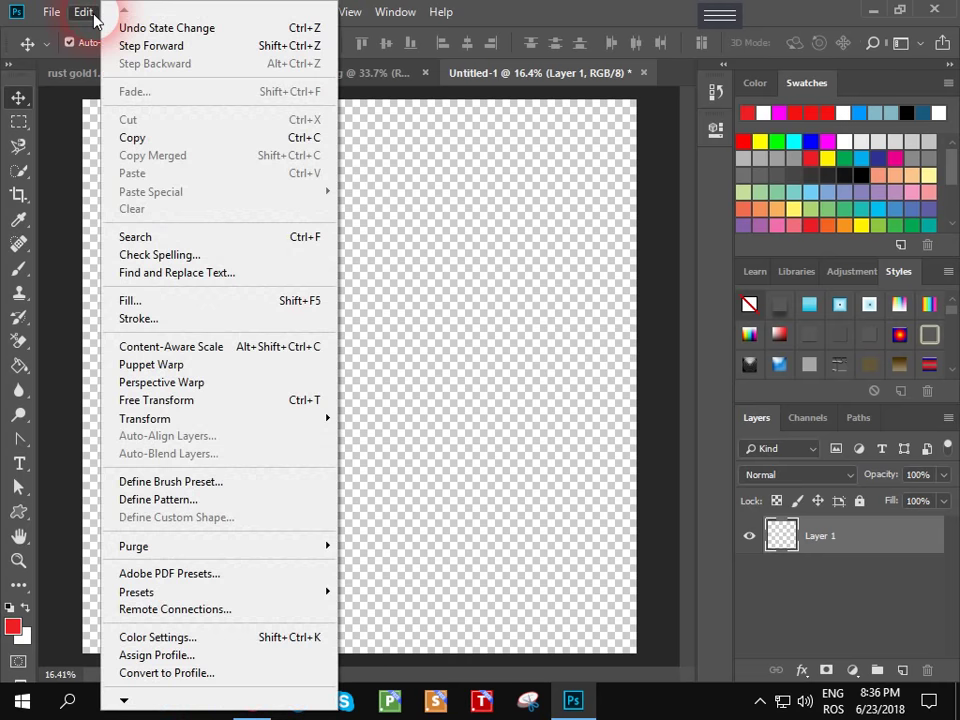
left_click(160, 301)
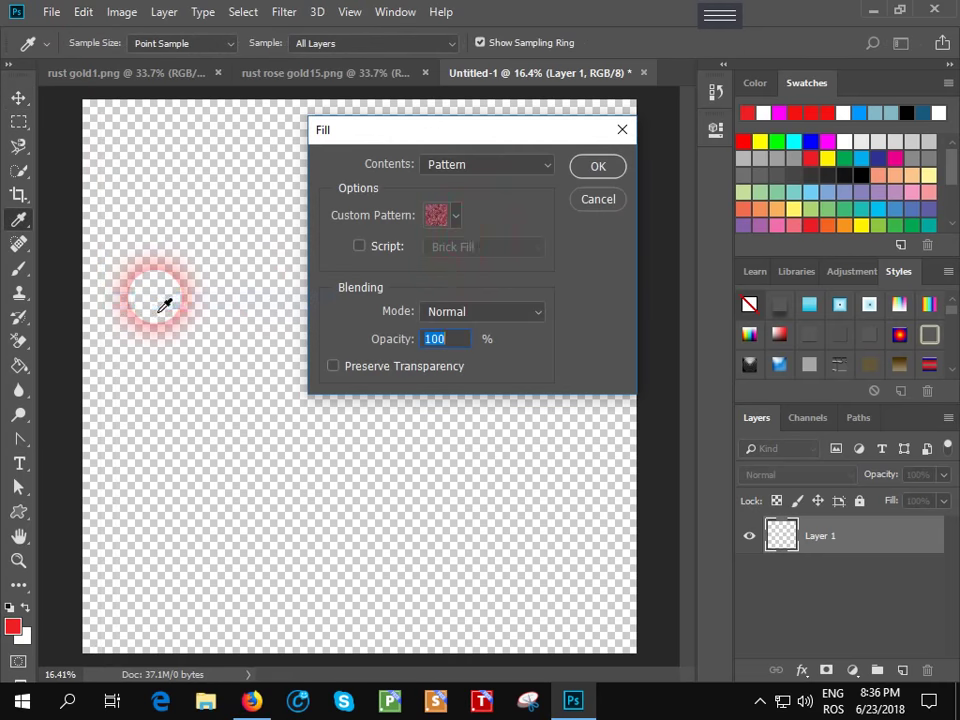
left_click(463, 218)
left_click(408, 352)
right_click(410, 356)
left_click(428, 390)
right_click(380, 356)
left_click(428, 390)
right_click(349, 355)
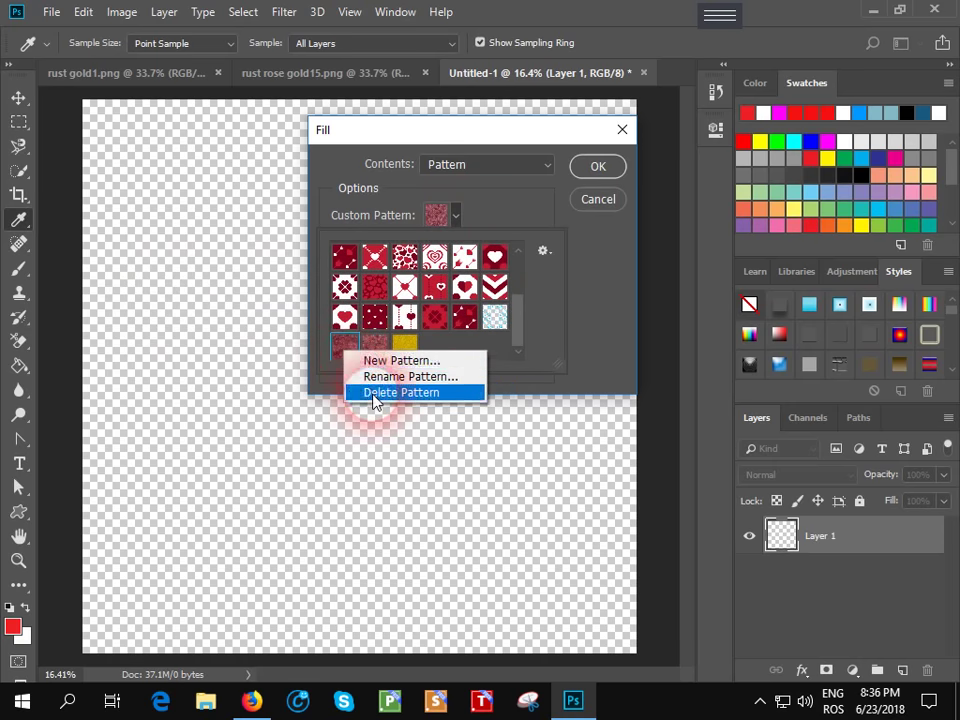
left_click(372, 392)
right_click(497, 320)
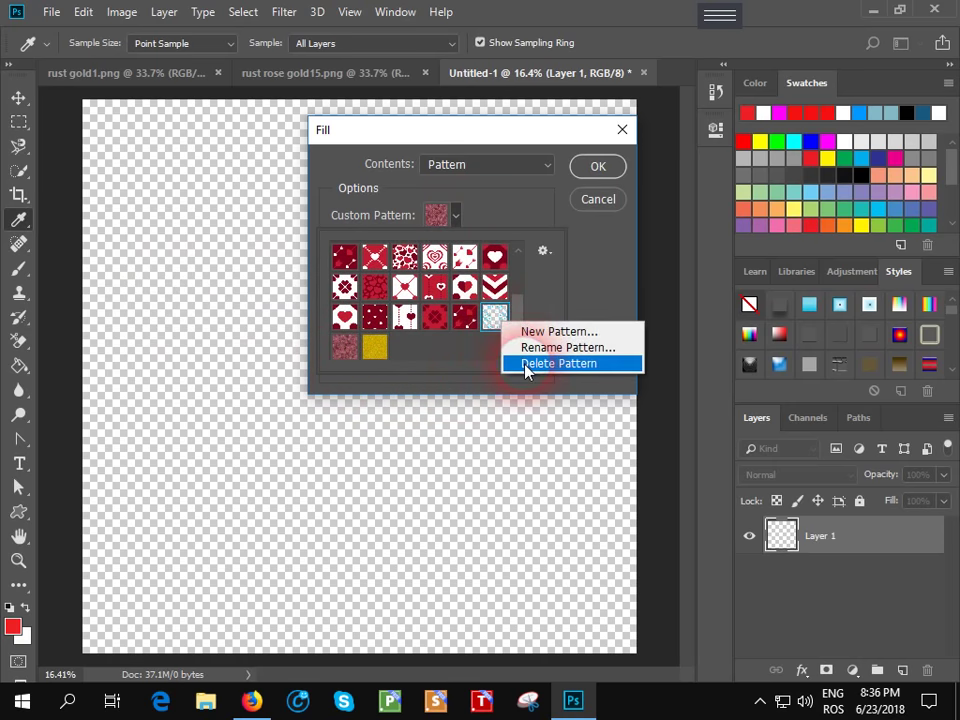
left_click(525, 364)
Fill Layer 1 with the reduced rose gold pattern at 100% opacity and inspect the texture at 100% zoom.
left_click(497, 318)
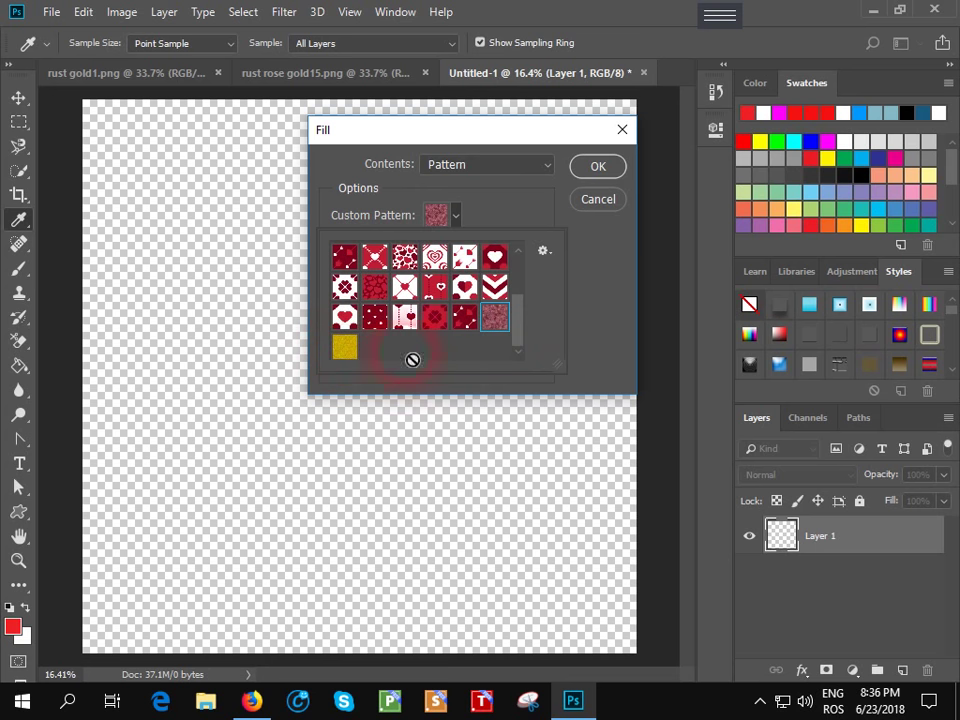
left_click(597, 167)
key("v")
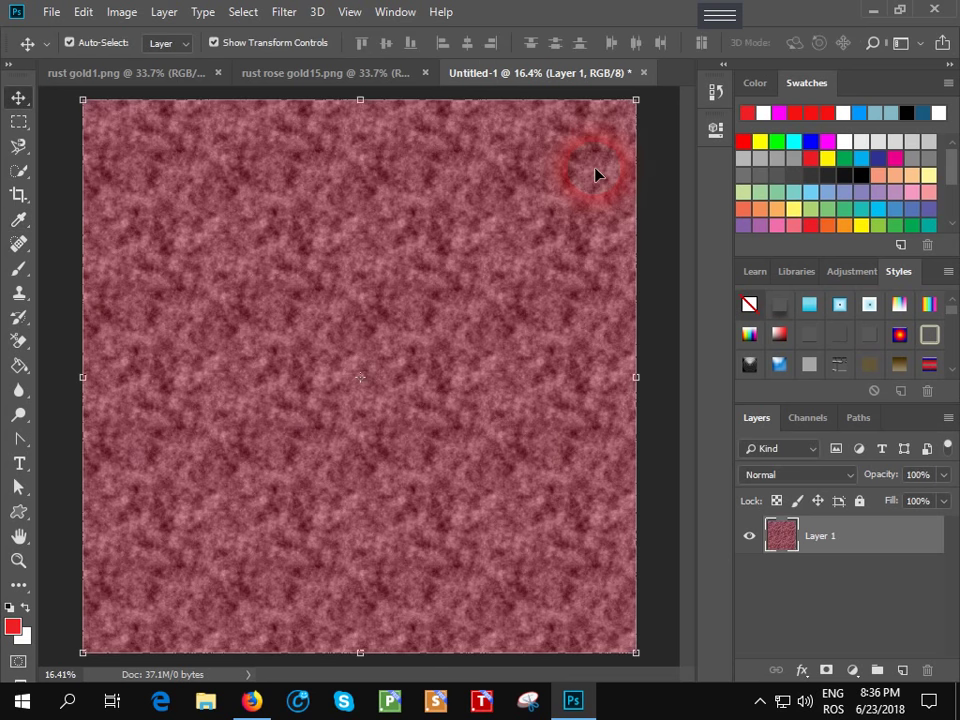
left_click(347, 12)
left_click(366, 222)
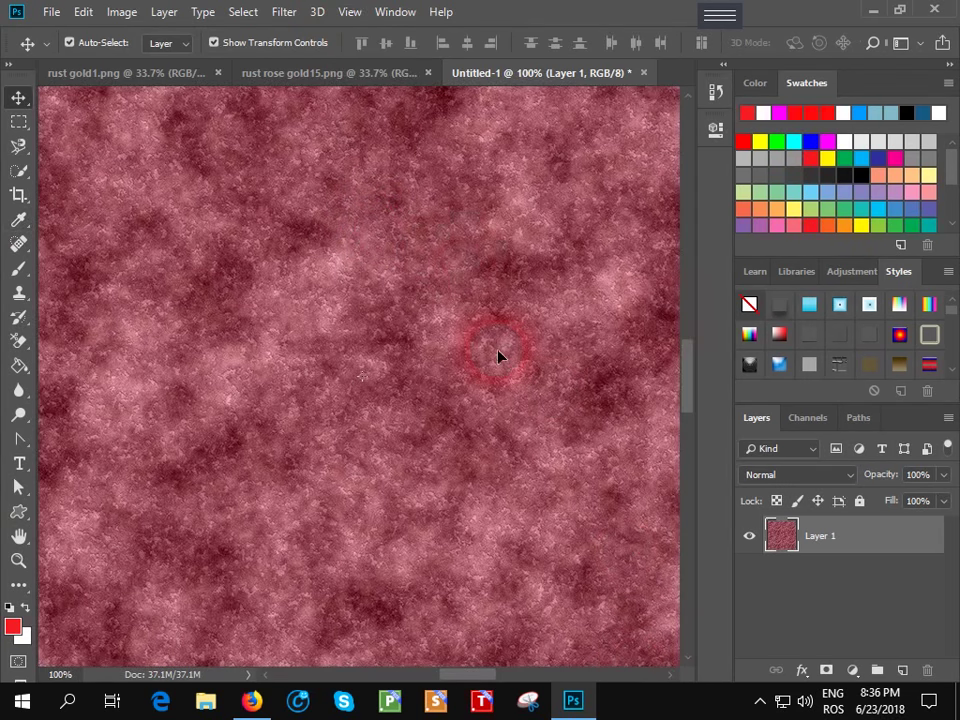
left_click_drag(685, 358, 689, 490)
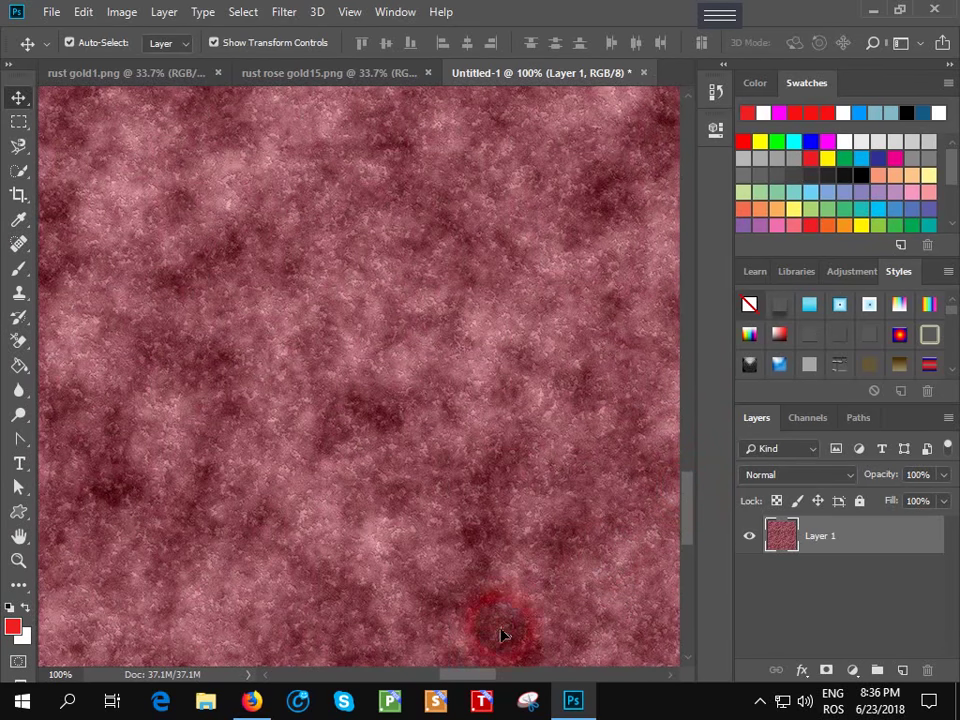
left_click_drag(476, 677, 463, 679)
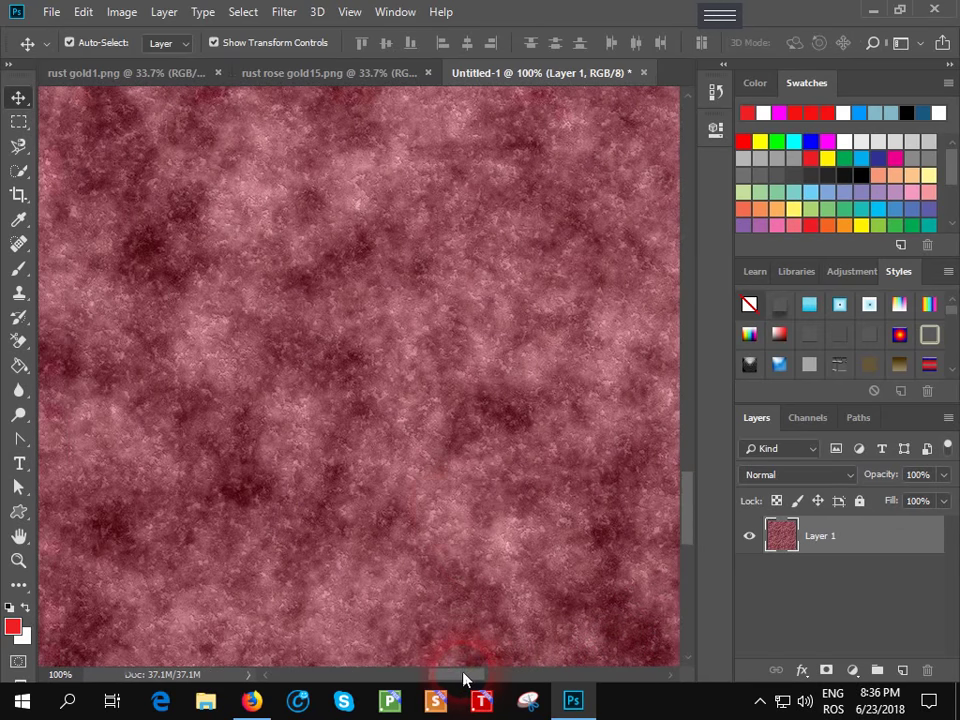
Fill Layer 1 with the reduced gold pattern, check the texture at actual size, and fit the document on screen.
left_click(90, 15)
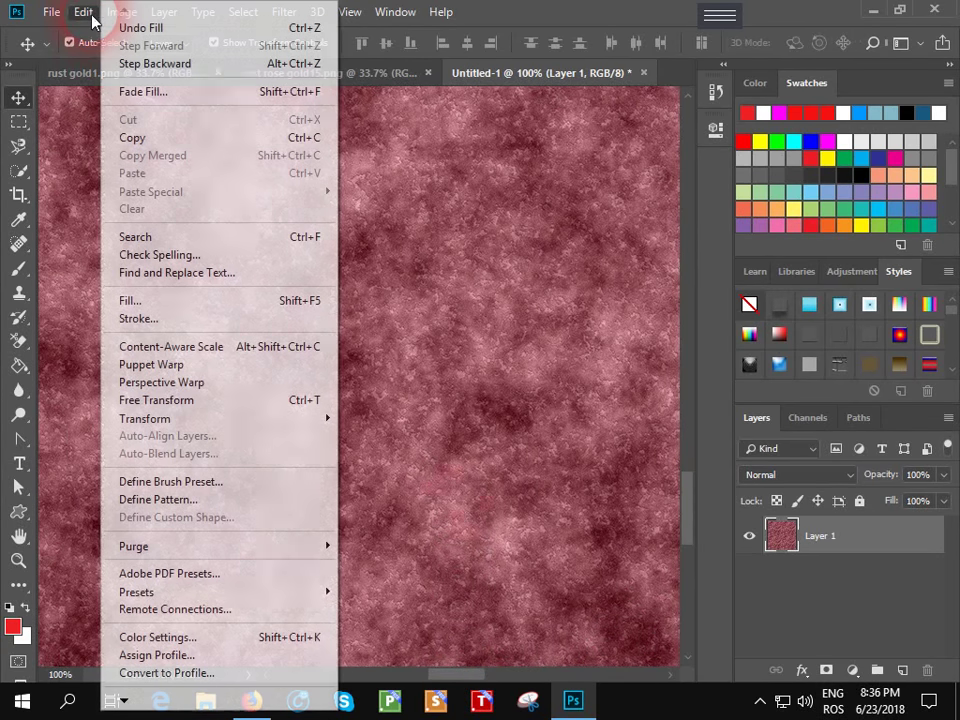
left_click(128, 301)
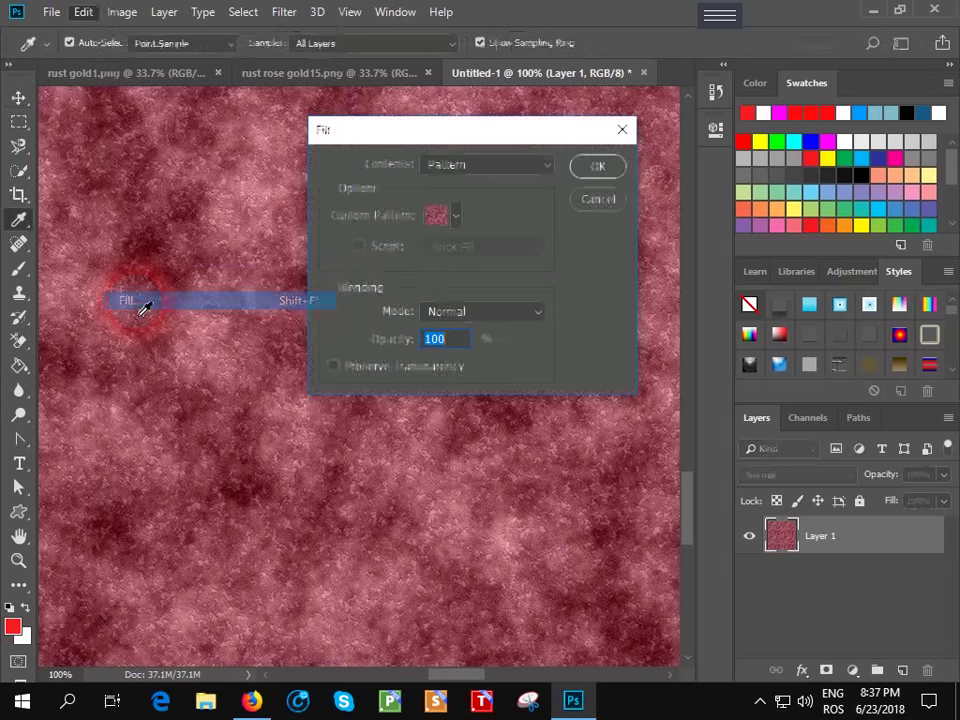
left_click(456, 215)
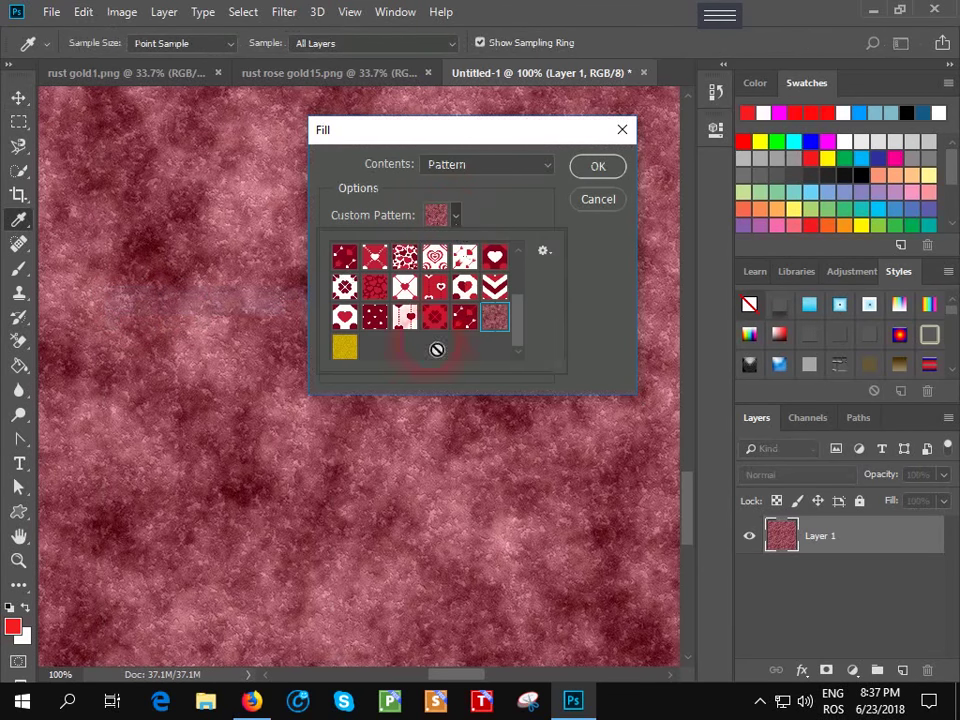
left_click(345, 350)
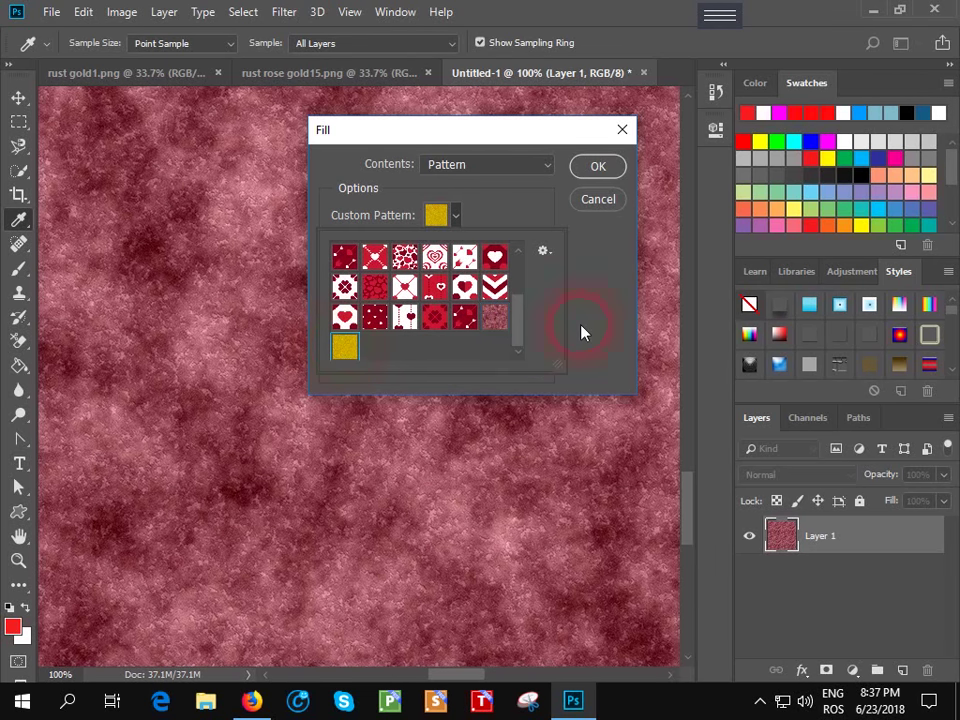
left_click(597, 167)
key("v")
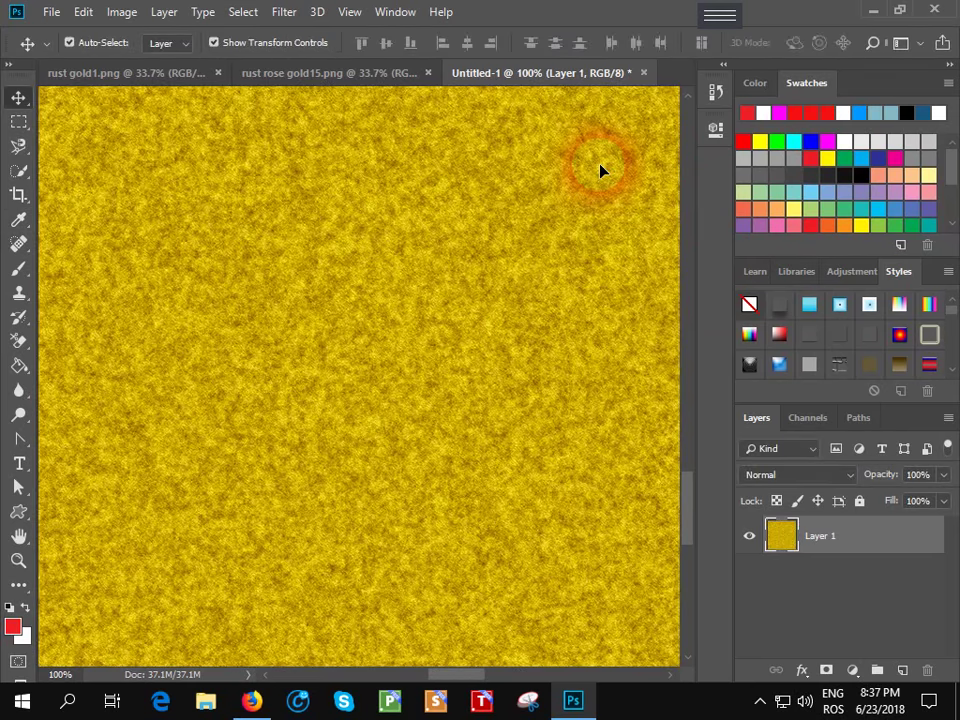
left_click_drag(690, 482, 697, 165)
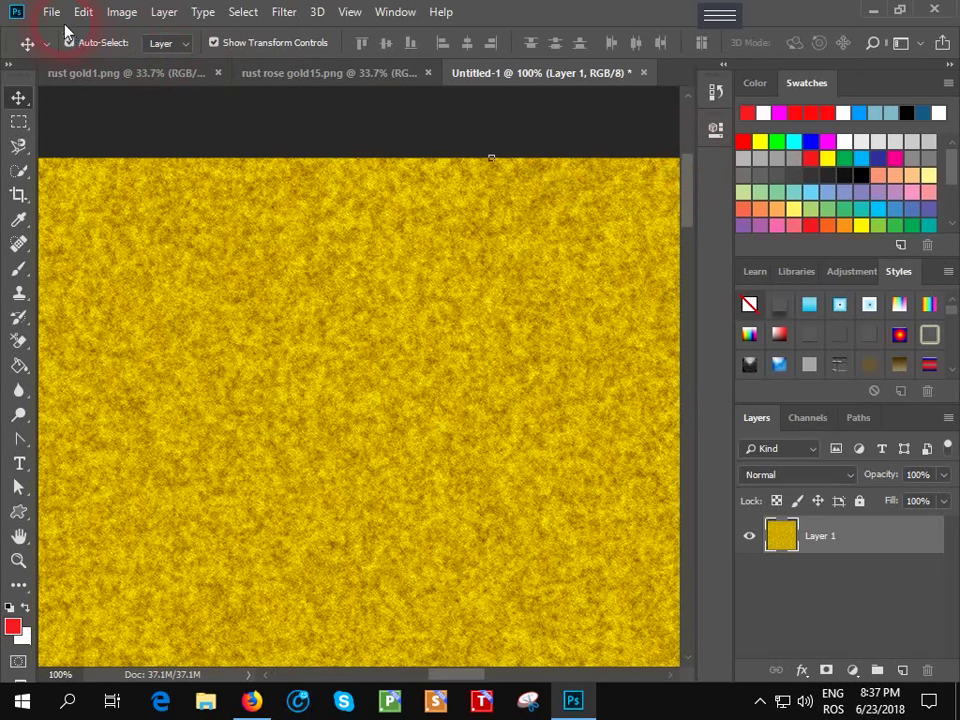
left_click(341, 15)
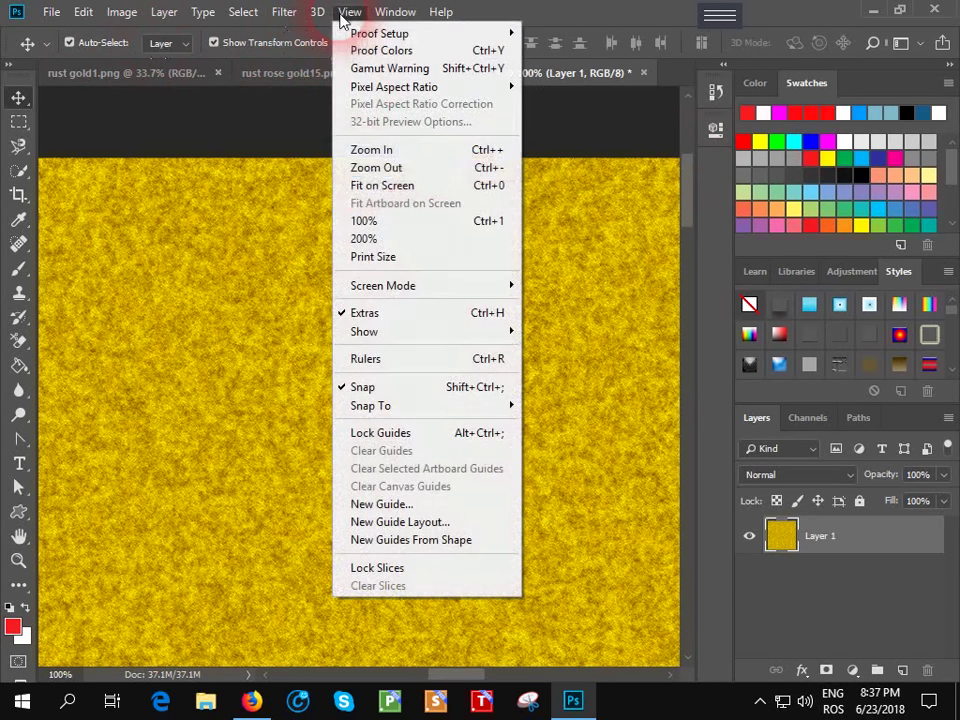
left_click(373, 188)
Close the Untitled-1 document and create a new one from the Saved 3 preset, 6000 x 4000 px at 300 ppi with white background.
left_click(643, 73)
left_click(446, 385)
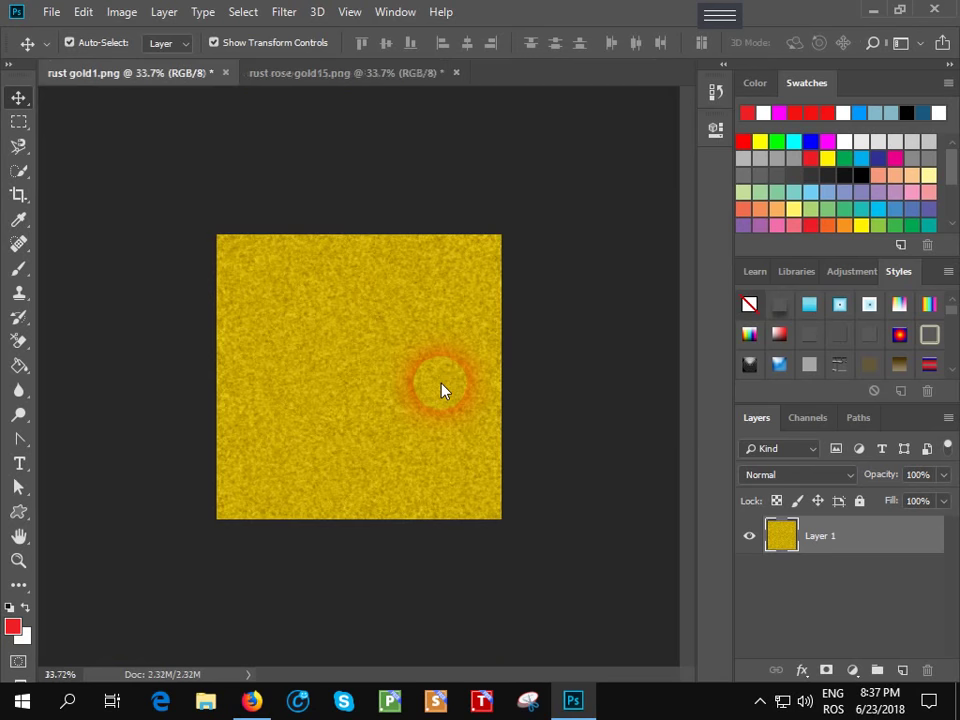
left_click(80, 56)
left_click(51, 12)
left_click(50, 14)
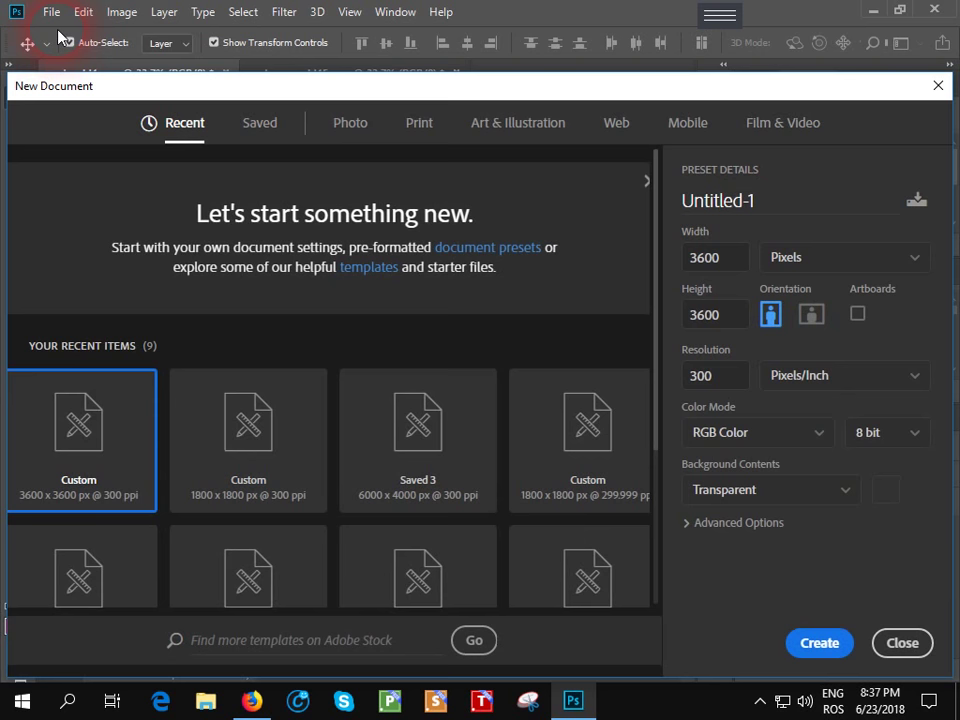
left_click(398, 439)
left_click(819, 642)
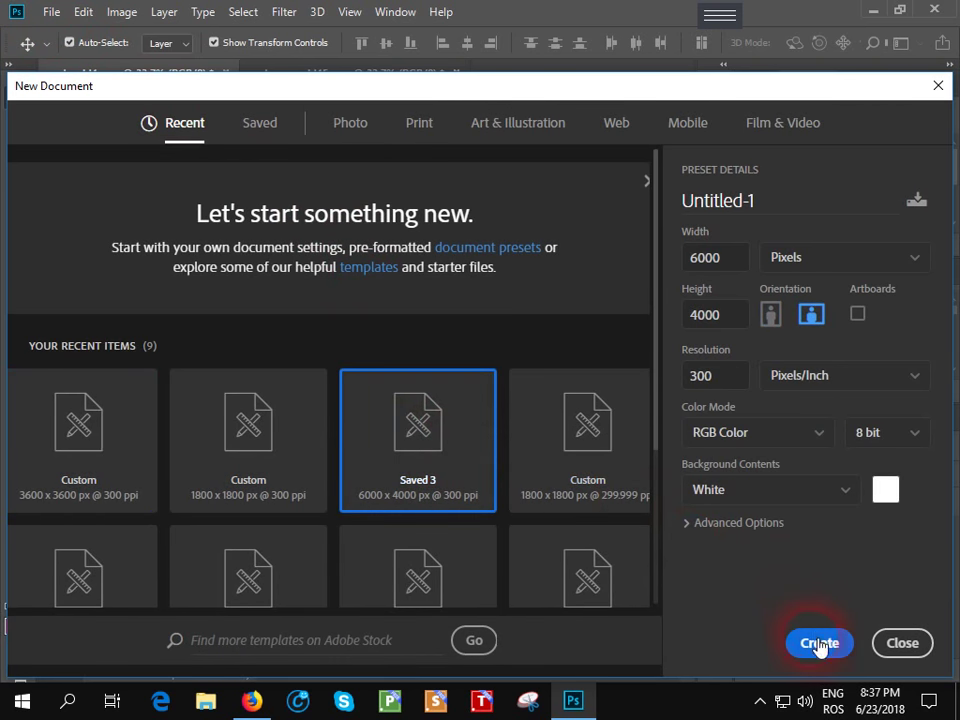
left_click(709, 554)
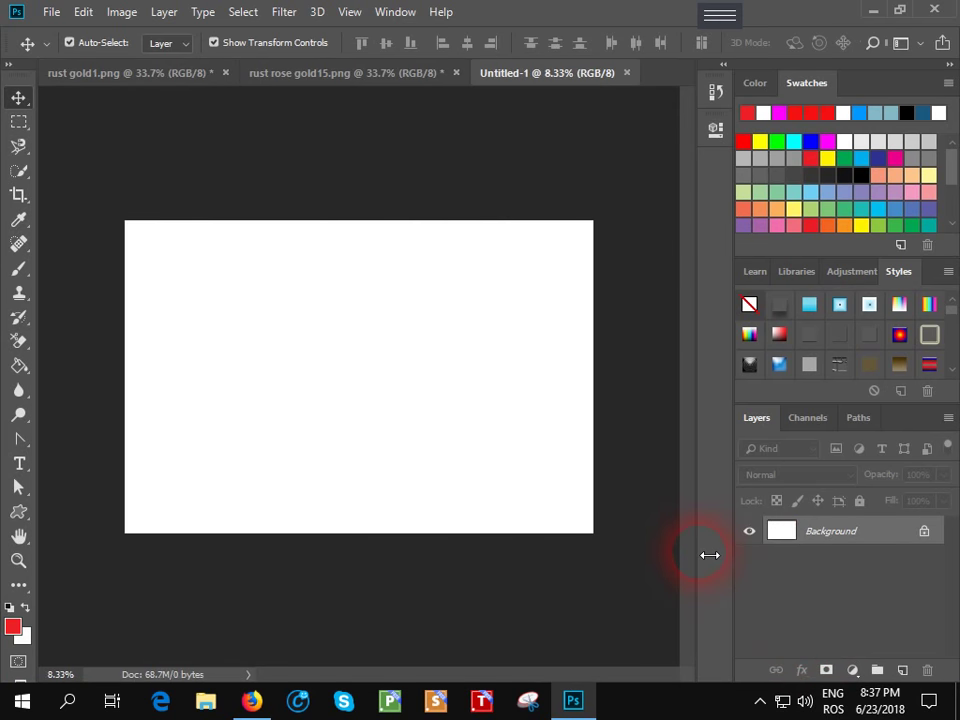
Fill the new document's Background layer with the rose gold pattern and inspect the tiling at 100% zoom.
left_click(83, 14)
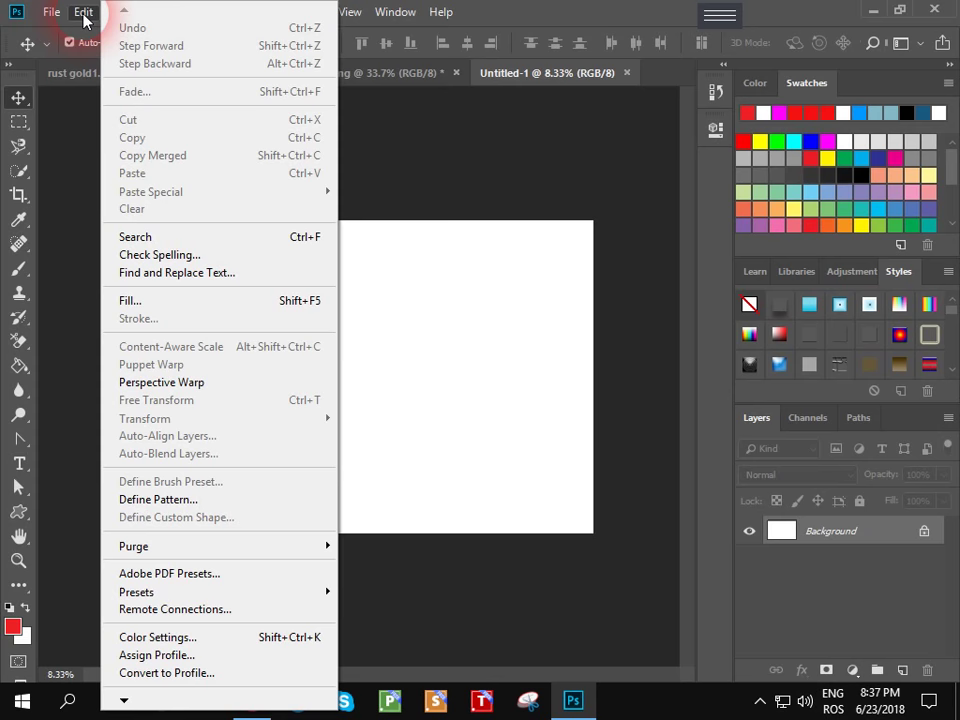
left_click(84, 14)
left_click(83, 14)
left_click(148, 303)
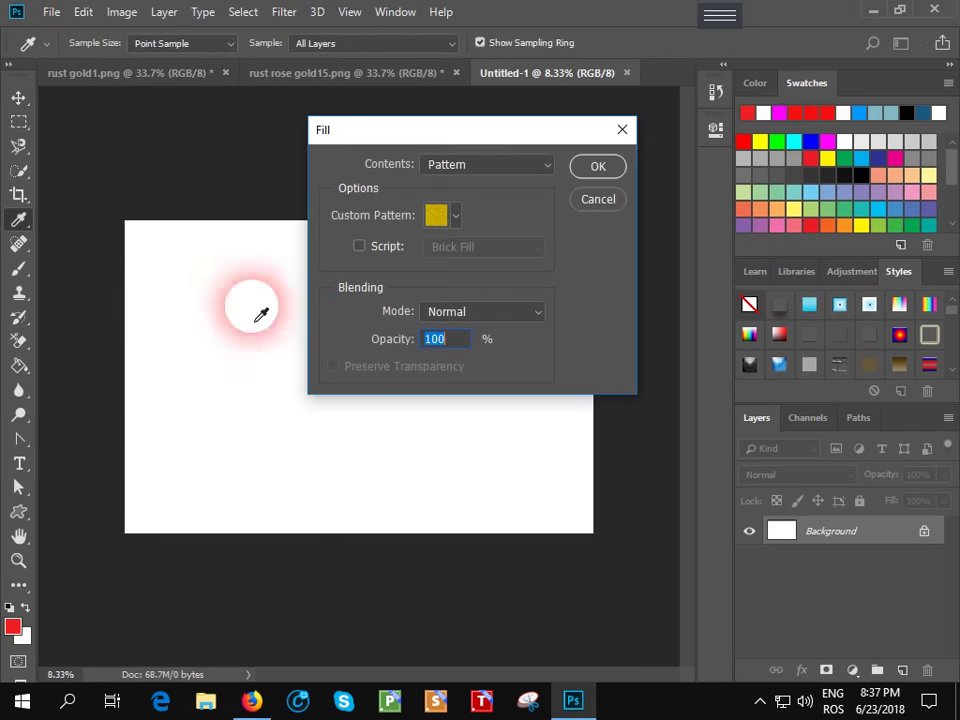
left_click(456, 218)
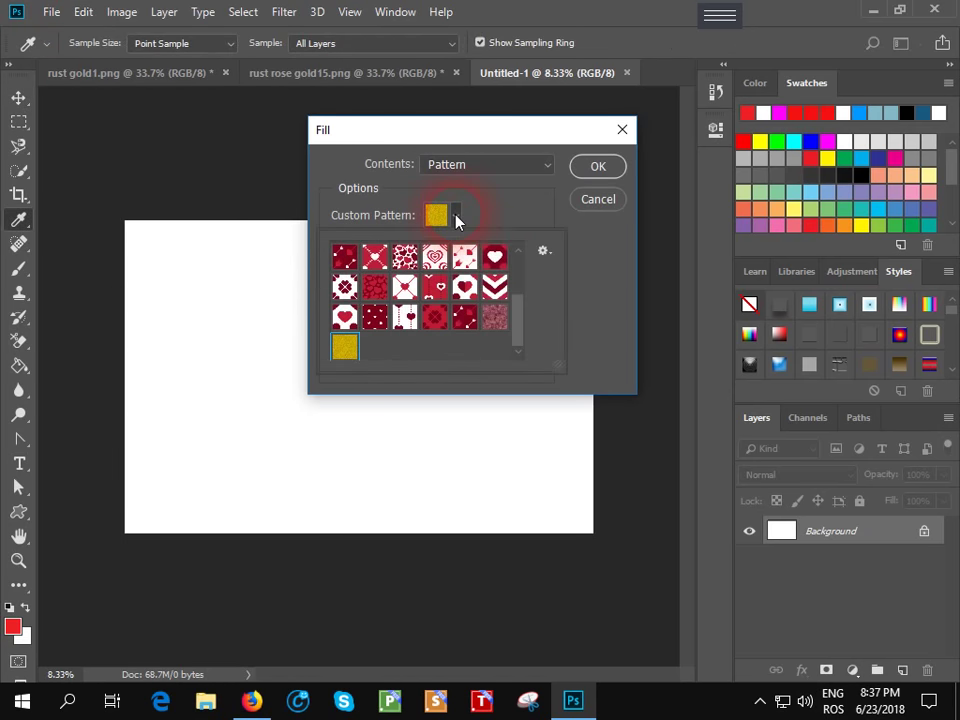
left_click(496, 318)
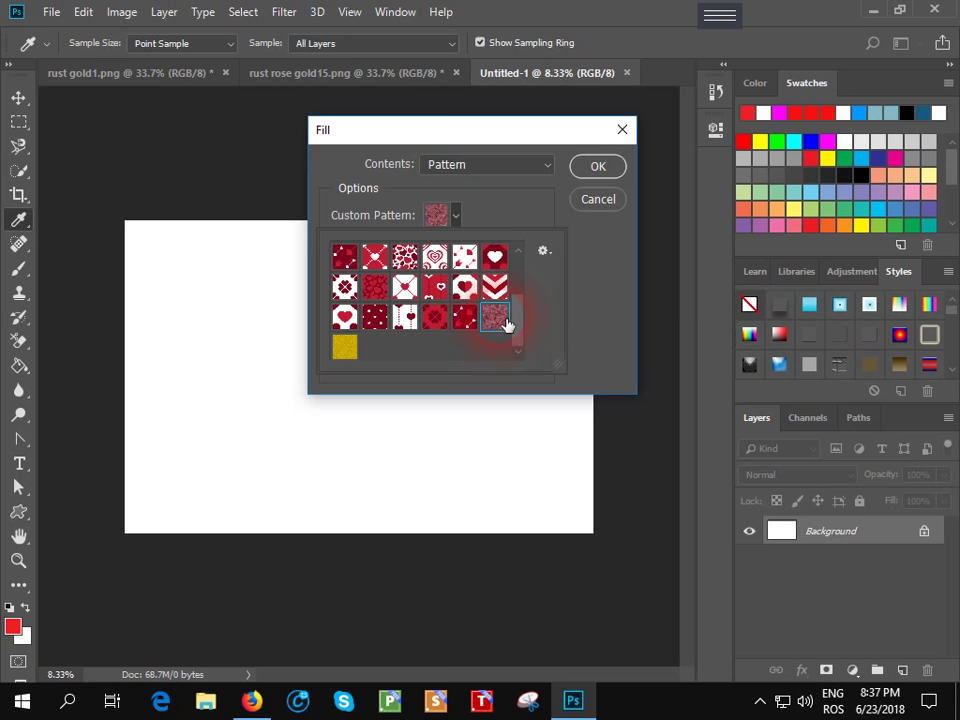
left_click(597, 167)
key("v")
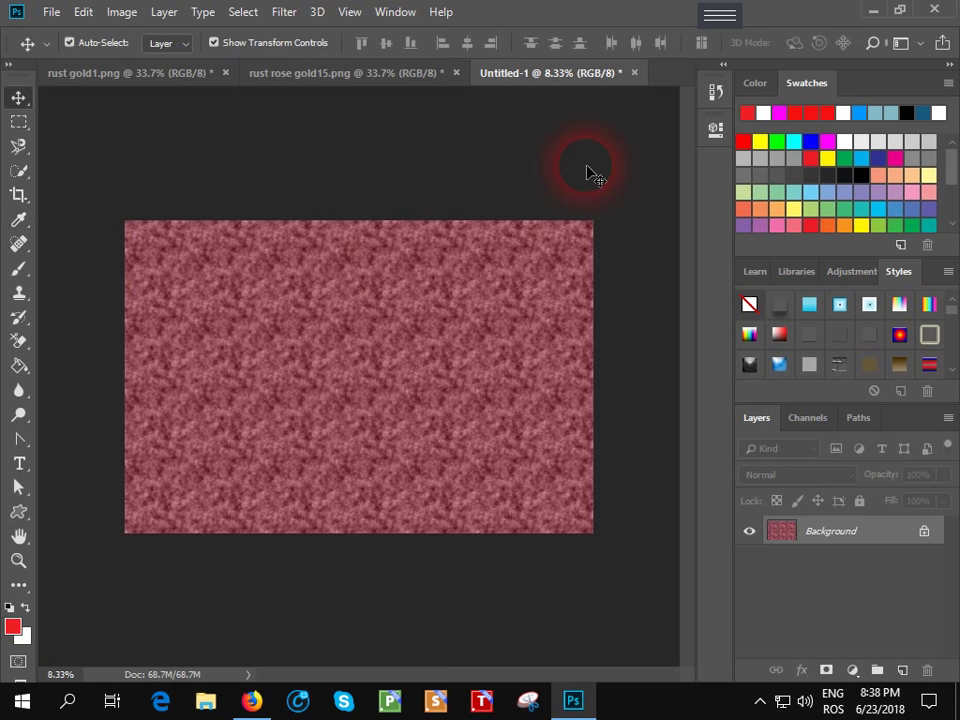
left_click(349, 12)
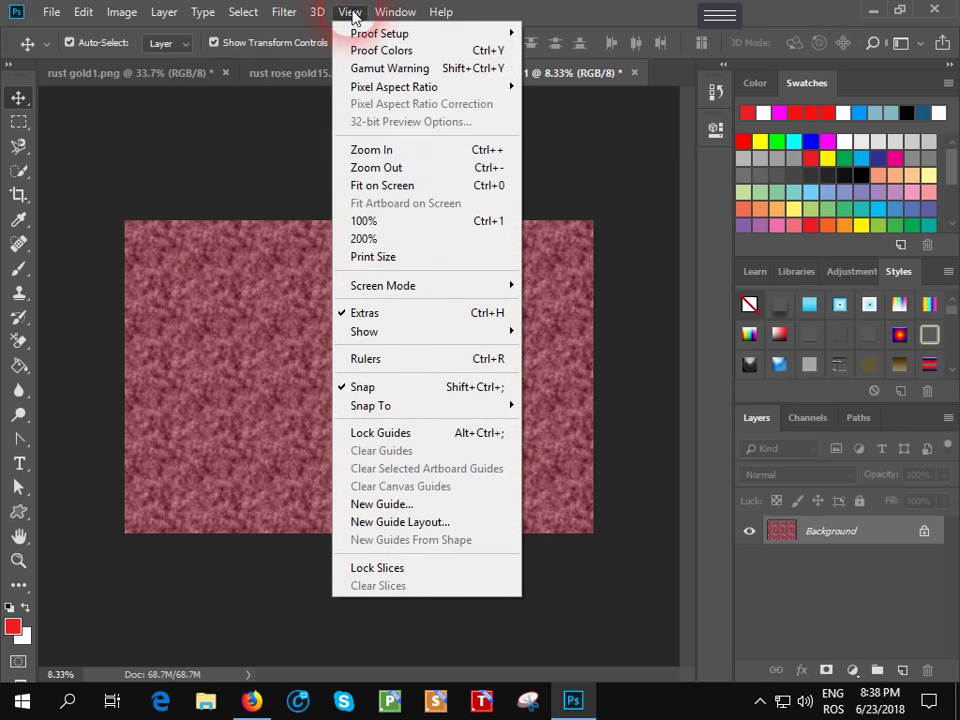
left_click(385, 226)
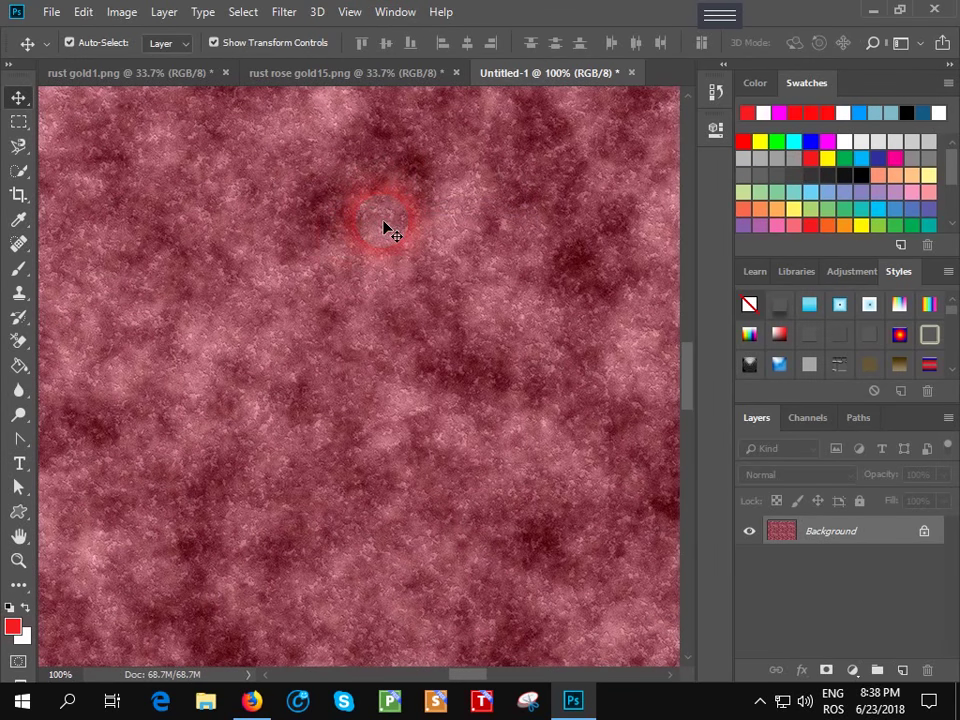
left_click_drag(466, 675, 413, 681)
left_click(313, 255)
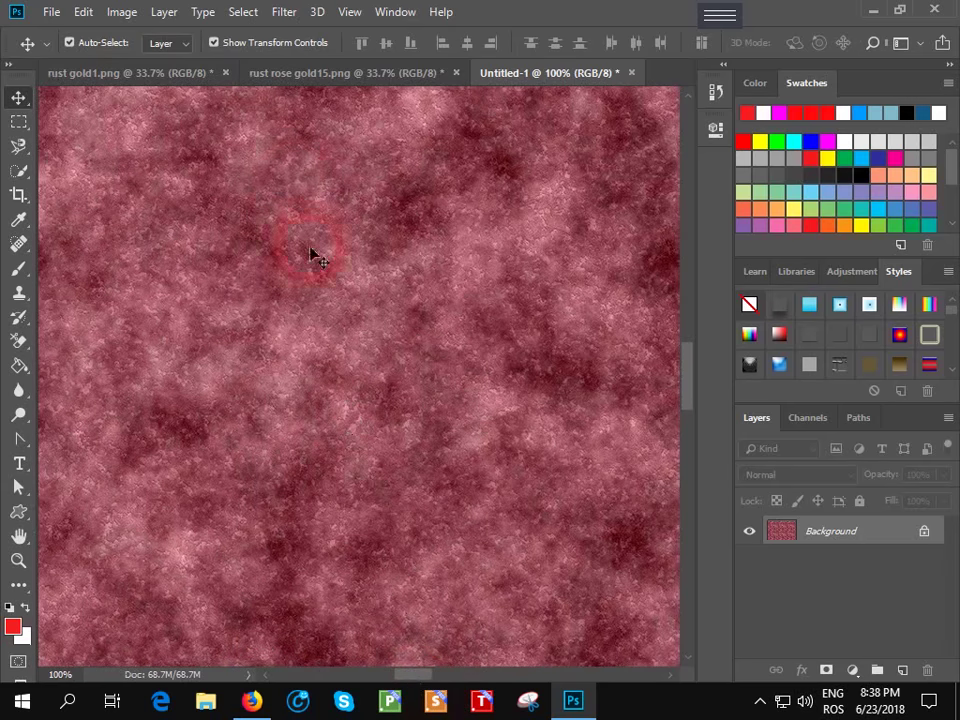
Fill the Background layer with the 900 x 900 px rust gold1.png pattern in Normal mode.
left_click(80, 14)
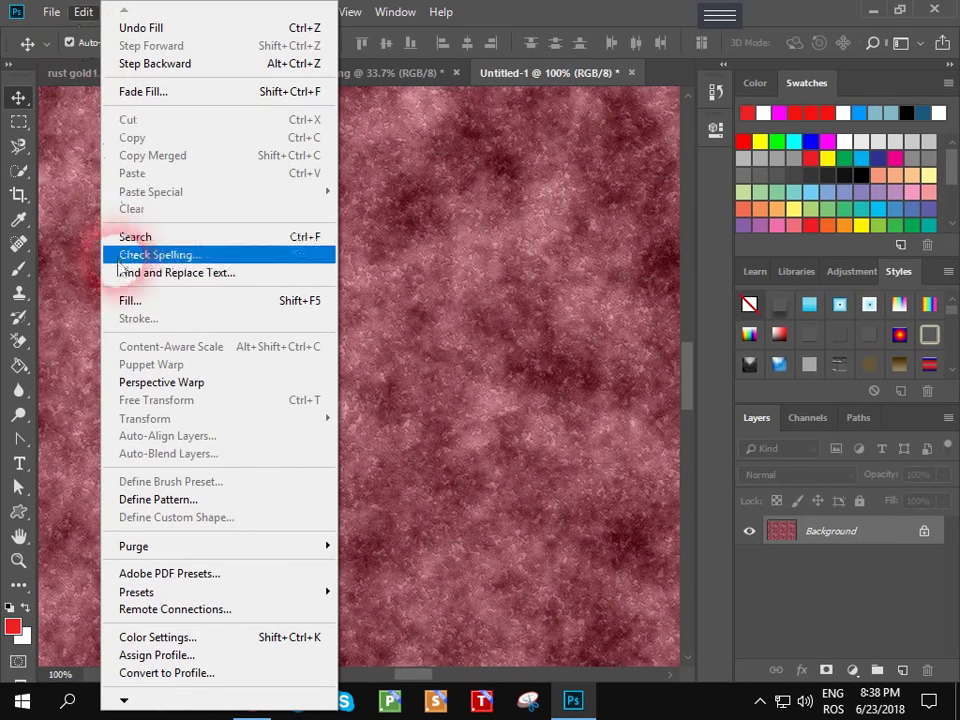
left_click(135, 303)
left_click(458, 218)
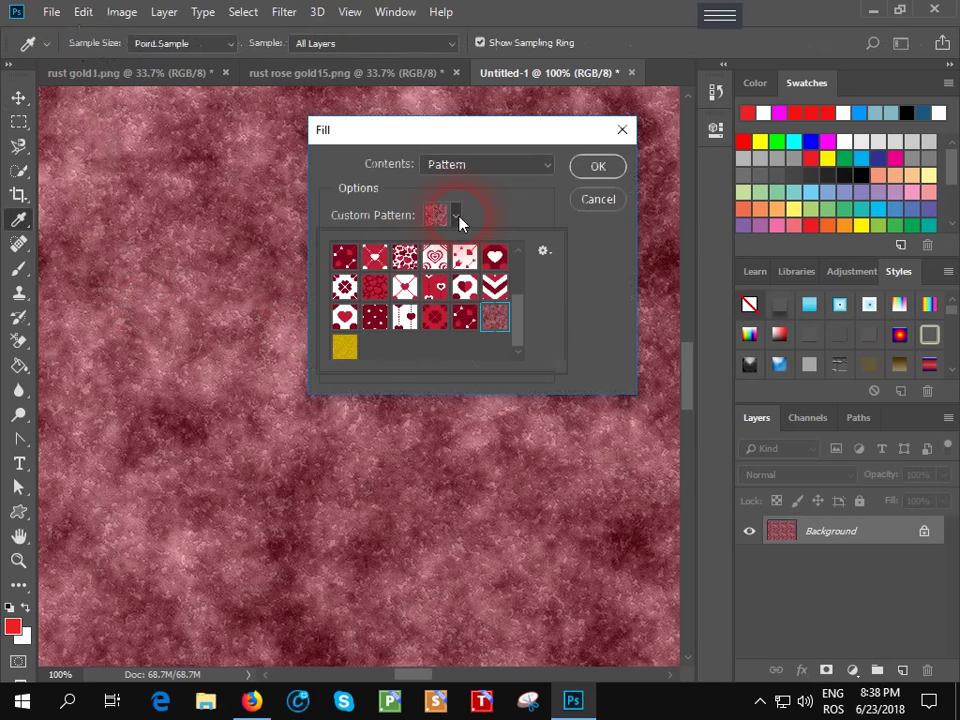
left_click(352, 358)
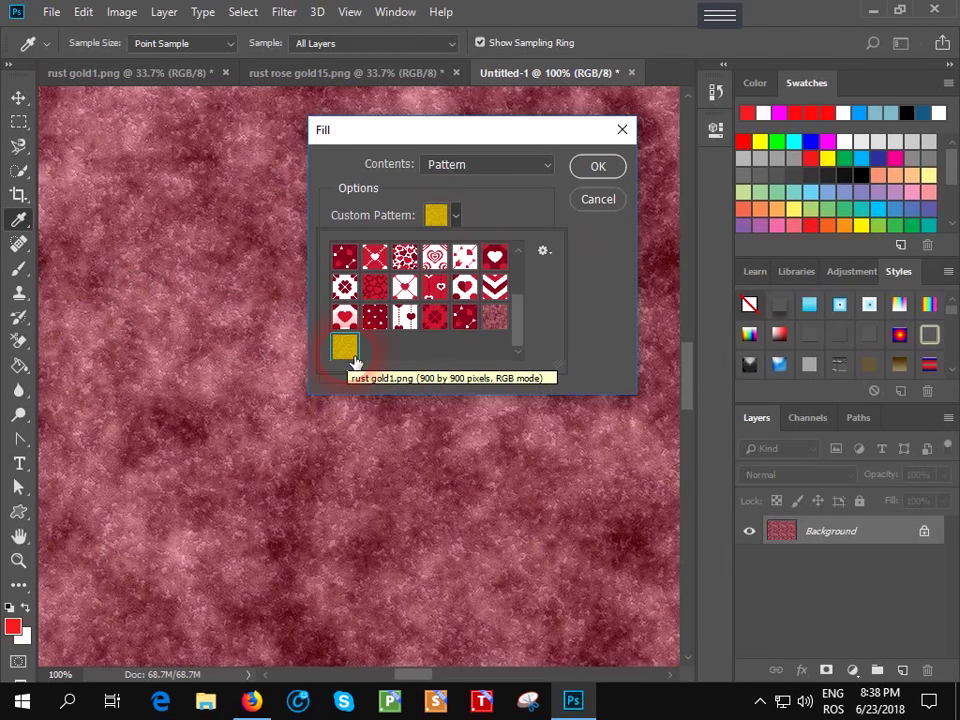
left_click(598, 166)
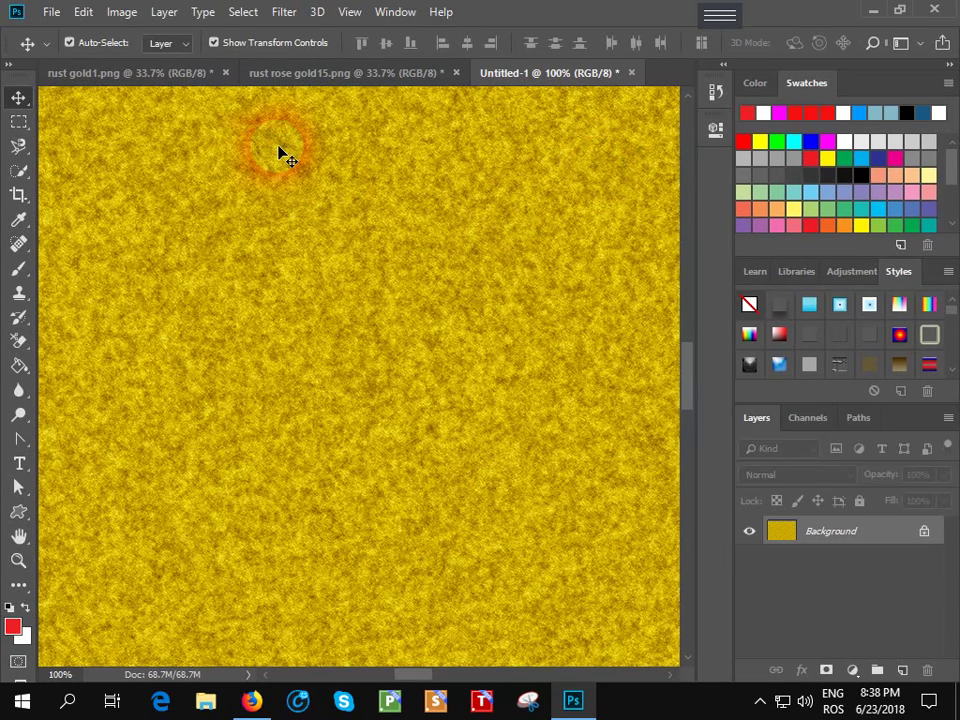
Check the image size of rust rose gold15.png without changing it, and dismiss the junk files notice.
left_click(300, 73)
left_click(51, 11)
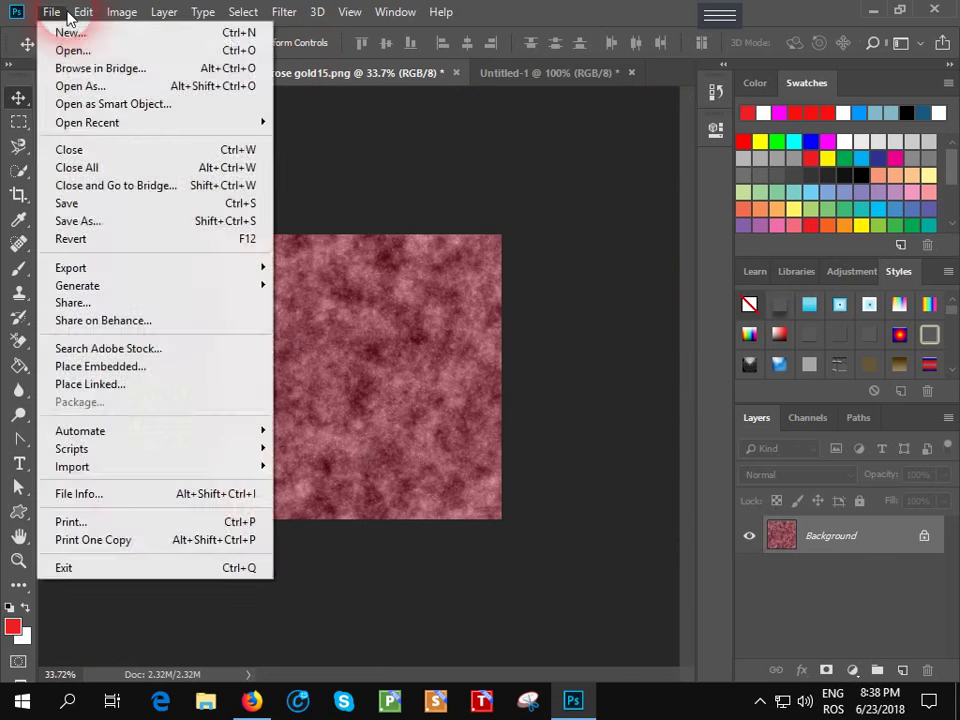
left_click(82, 12)
left_click(83, 13)
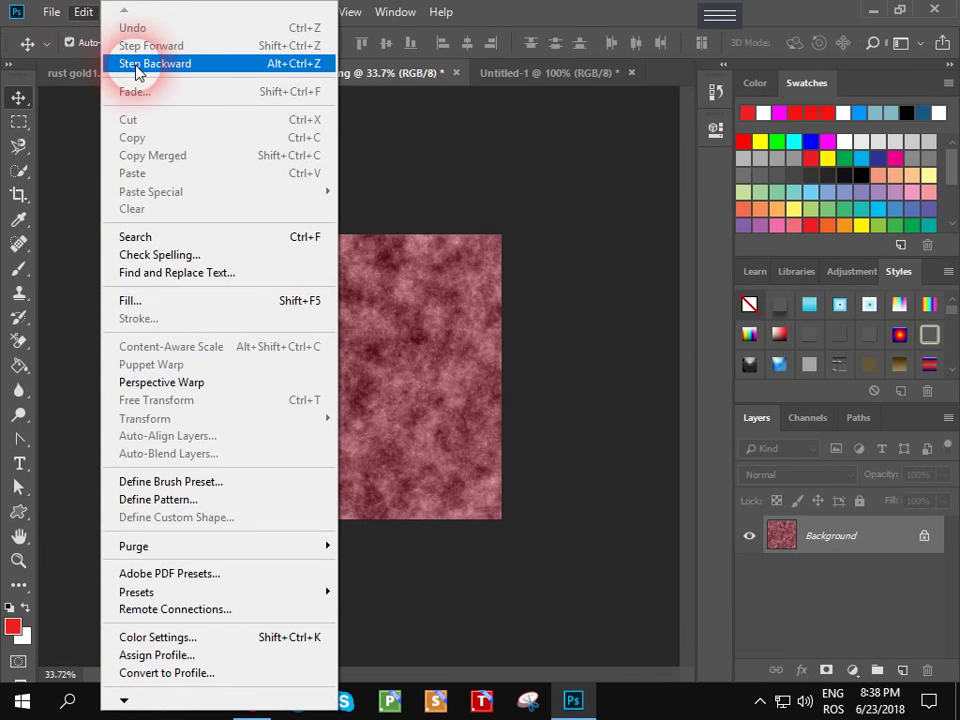
left_click(80, 12)
left_click(116, 14)
left_click(147, 156)
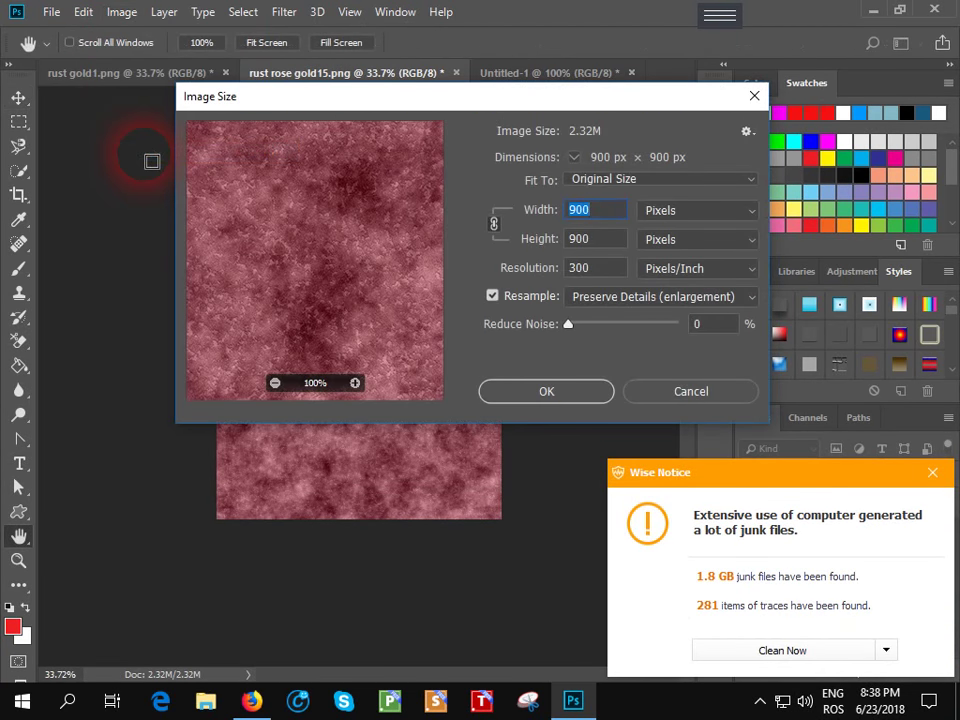
left_click(753, 95)
left_click(930, 472)
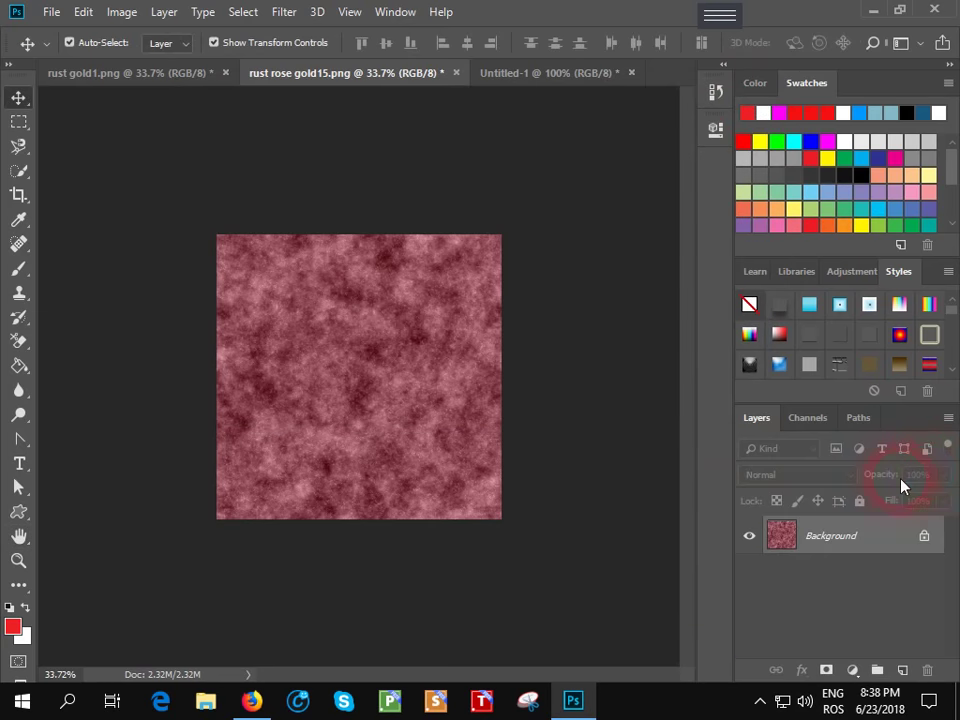
Step back the last change in both rust rose gold15.png and rust gold1.png.
left_click(84, 12)
left_click(155, 64)
left_click(100, 72)
left_click(83, 12)
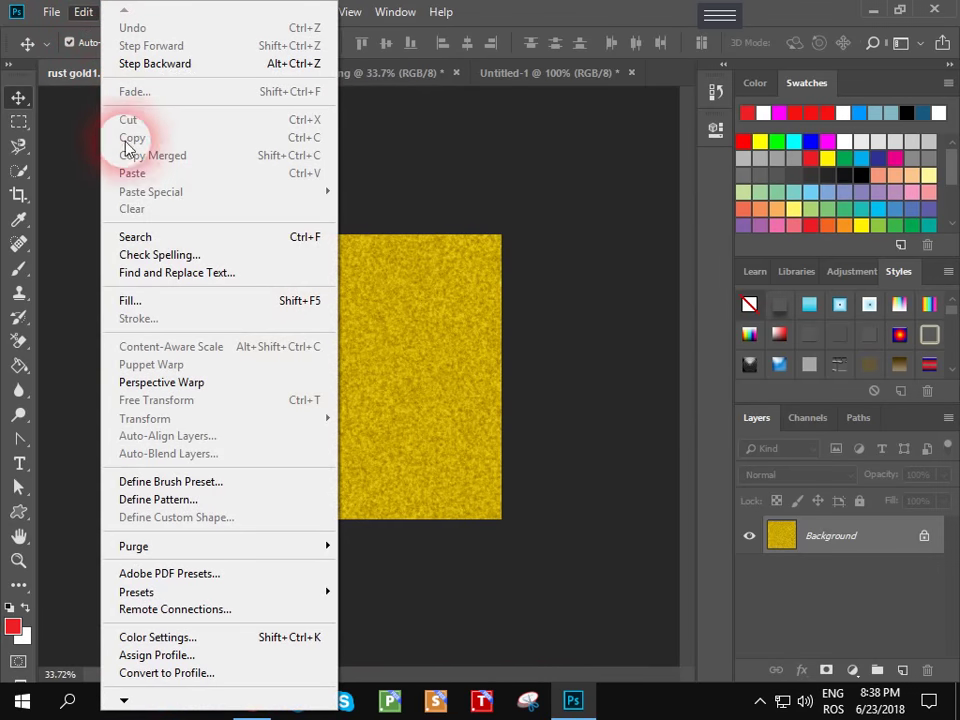
left_click(140, 66)
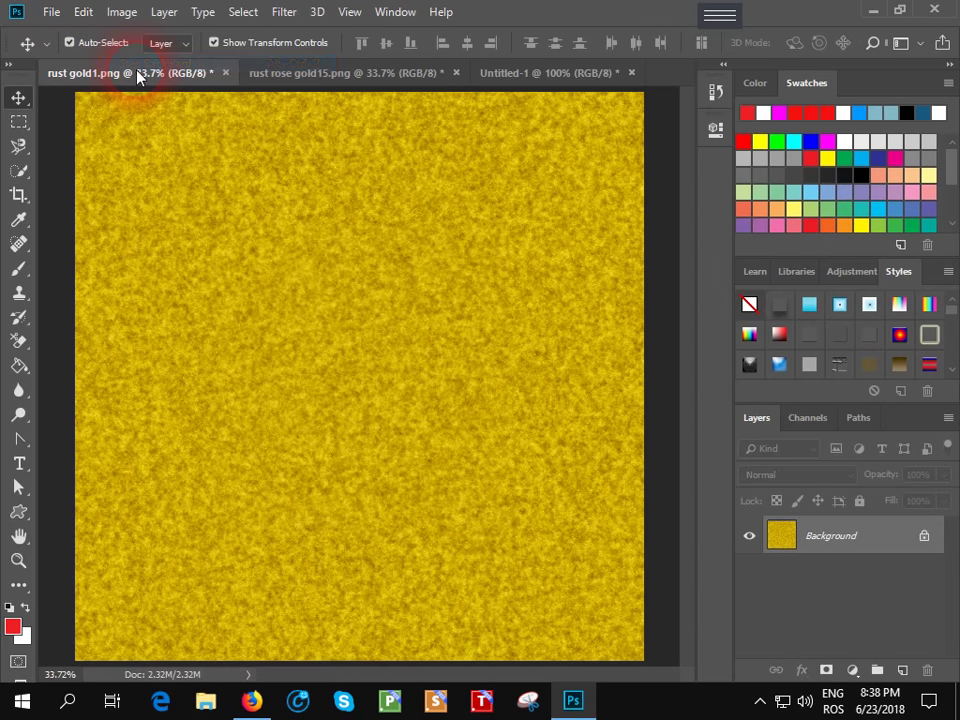
Define the restored rust gold1.png image as a new pattern.
left_click(83, 13)
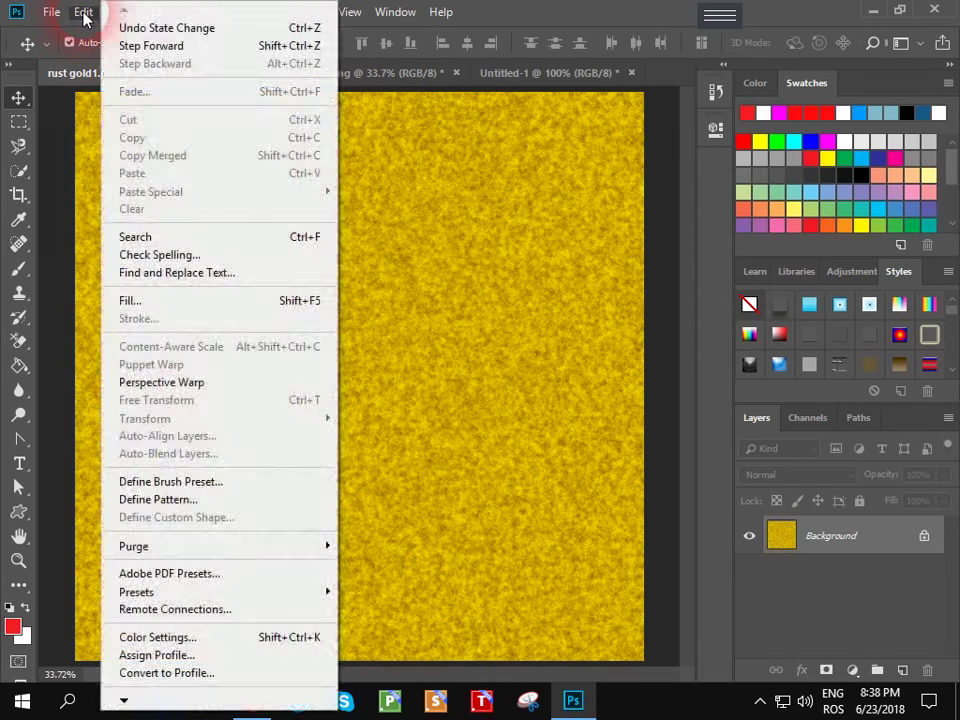
left_click(158, 499)
left_click(667, 212)
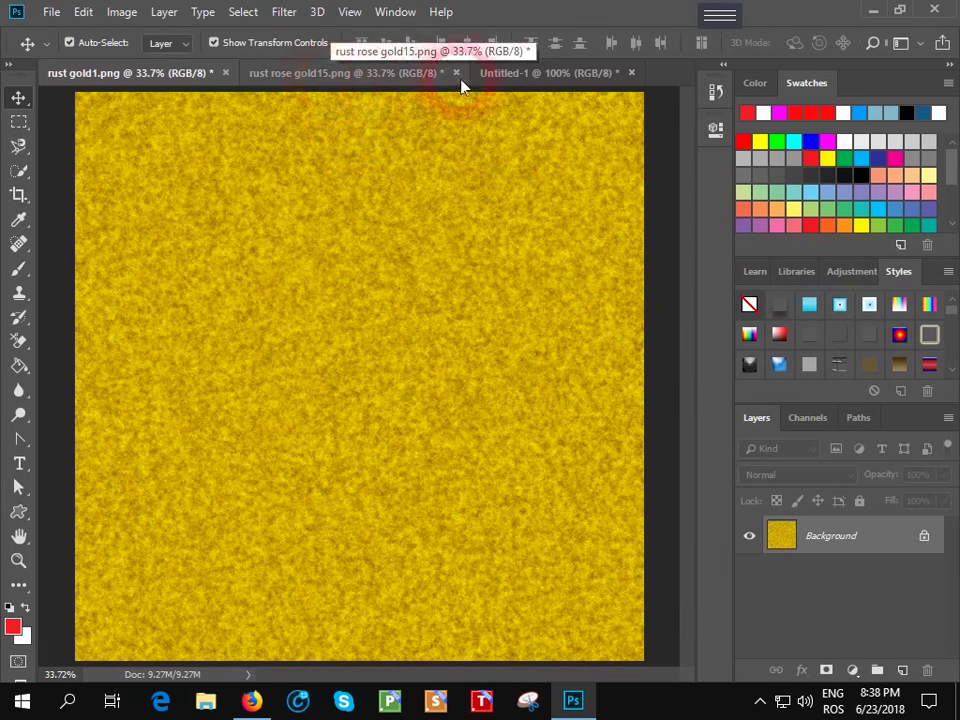
Fill the Background layer of Untitled-1 with the newly defined rust gold pattern and inspect the tiling at 100% zoom.
left_click(488, 79)
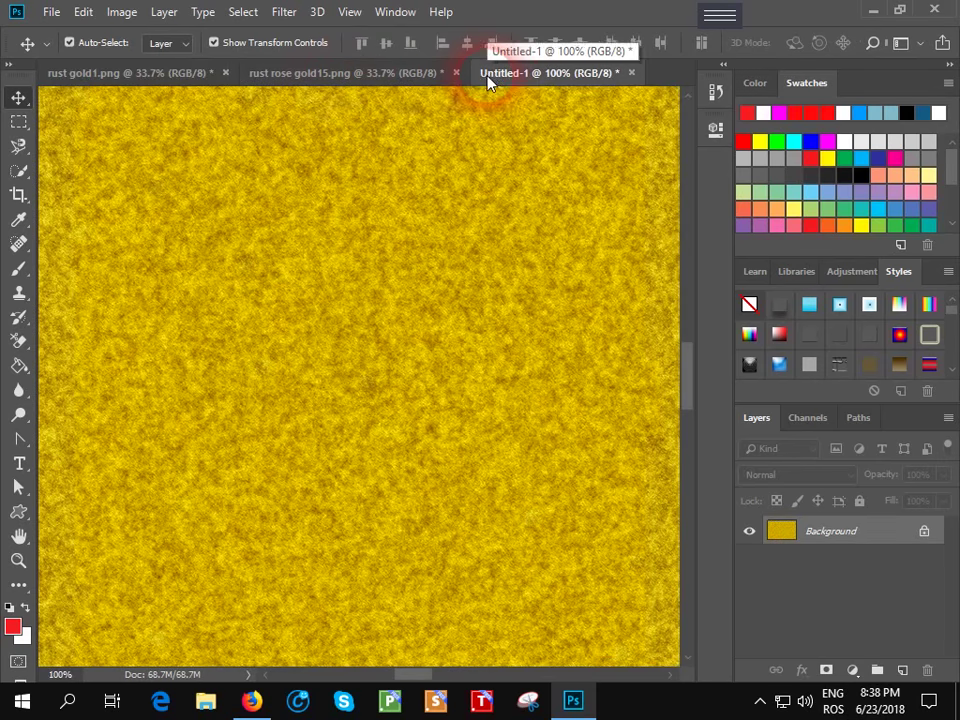
left_click(85, 16)
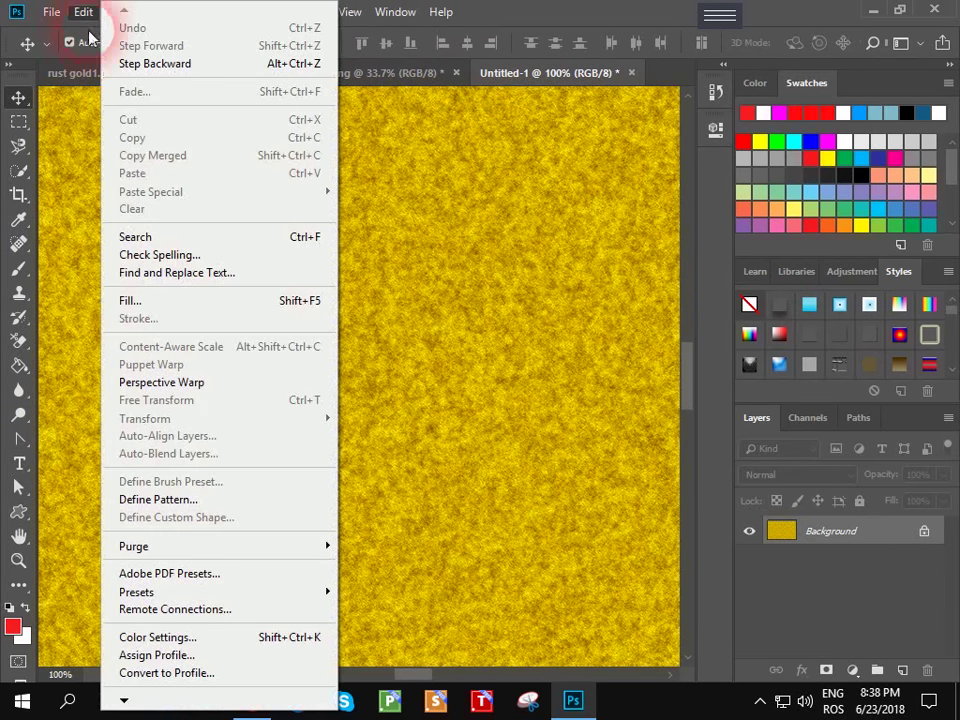
left_click(128, 302)
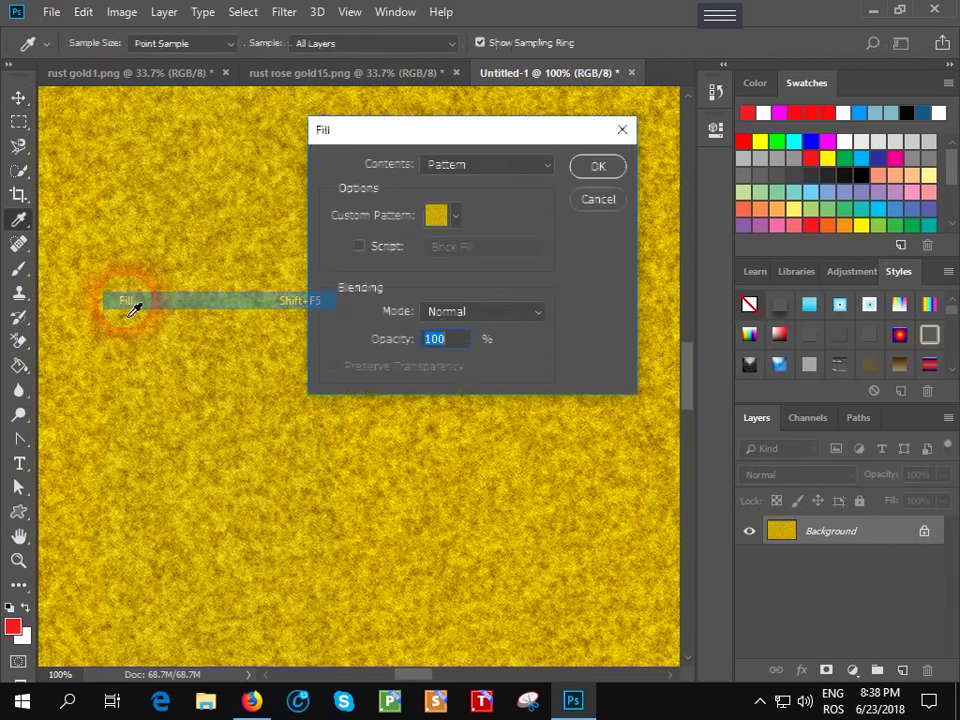
left_click(455, 215)
left_click(377, 350)
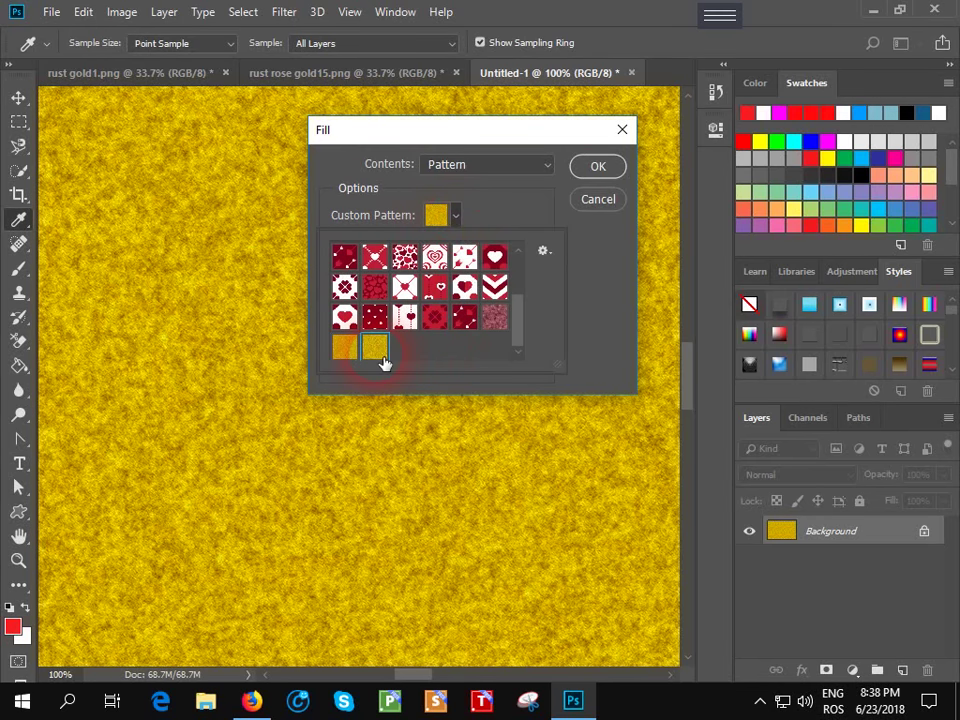
left_click(600, 170)
key("v")
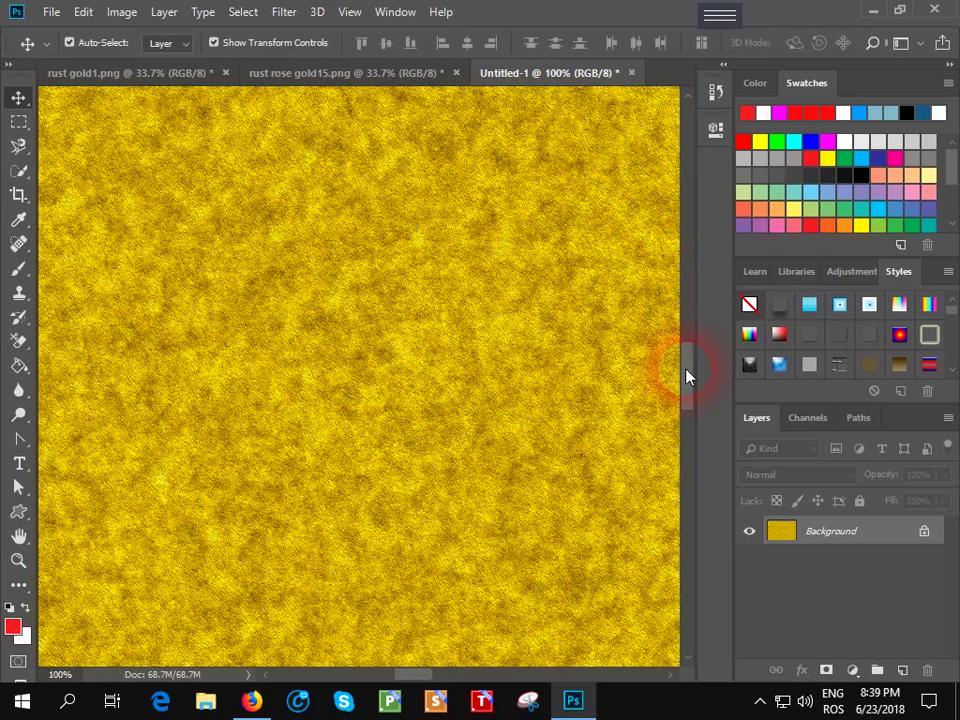
left_click_drag(687, 376, 690, 253)
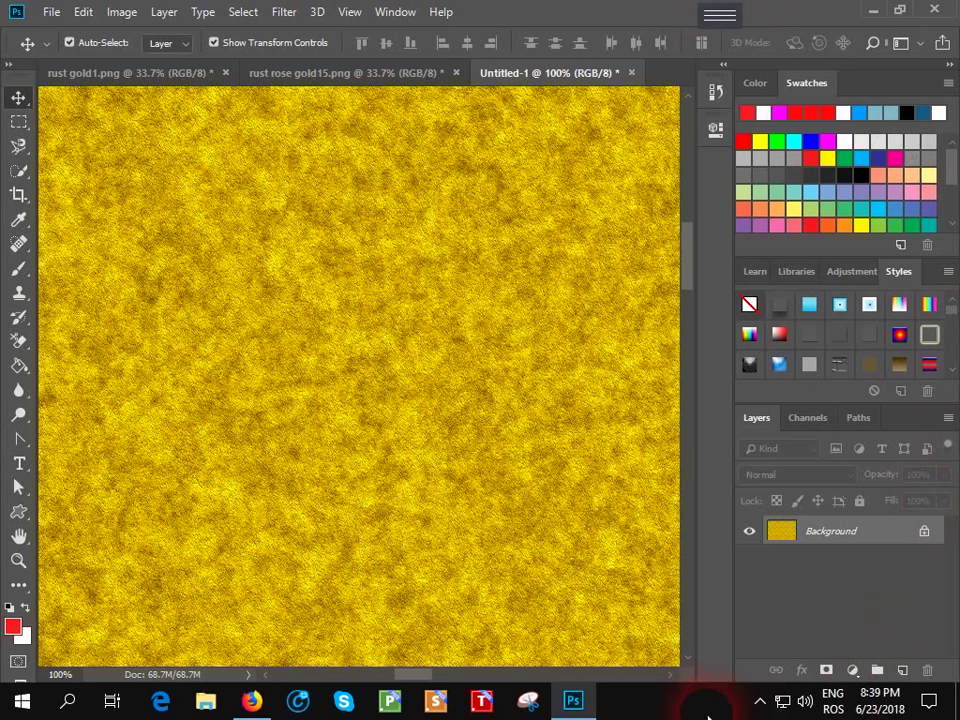
left_click(760, 700)
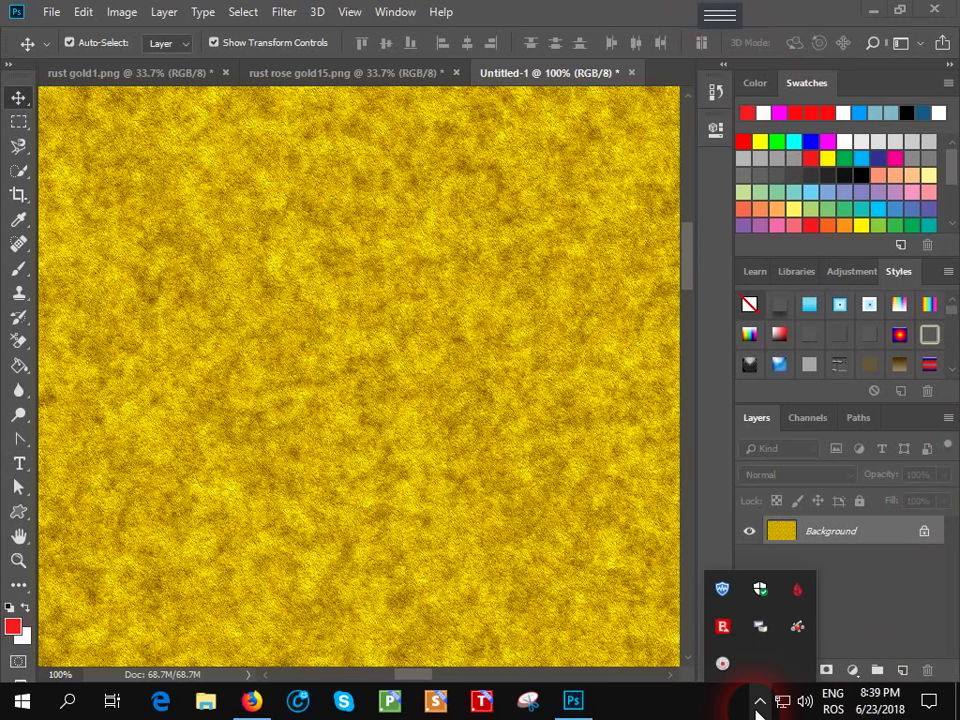
right_click(724, 665)
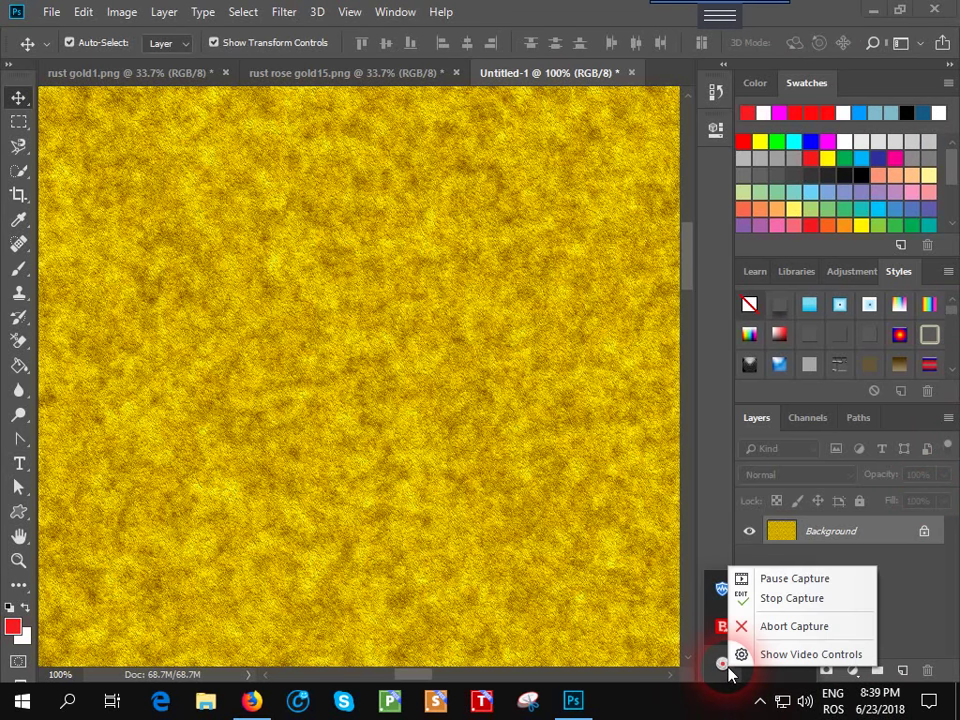